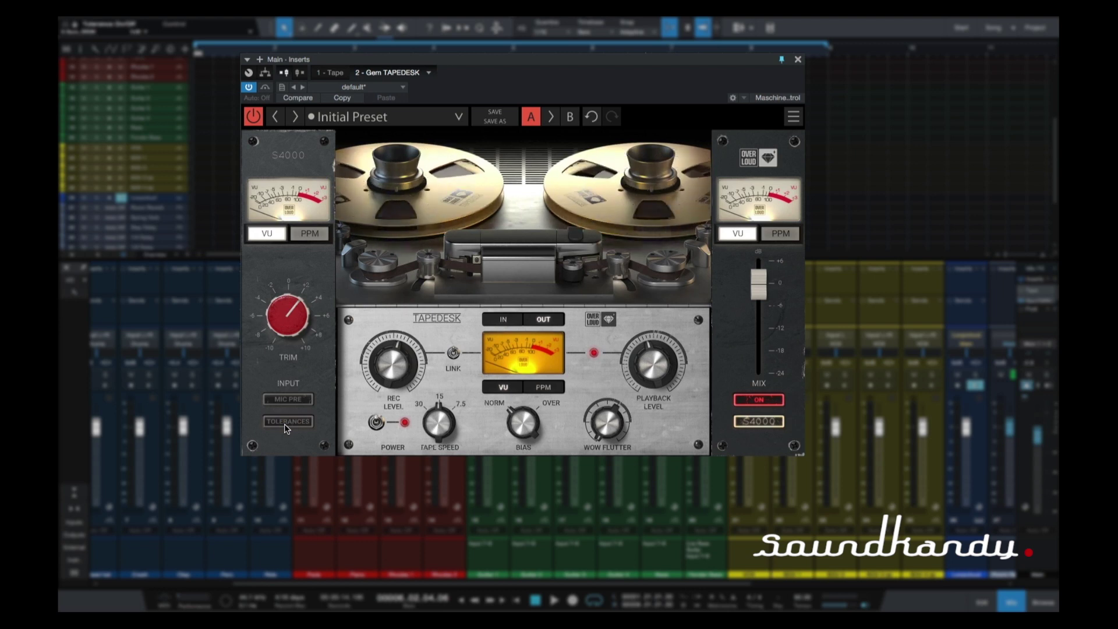
# Switch the input Tolerances option on and back off, and try the Link switch for the record and playback levels
pyautogui.click(285, 424)
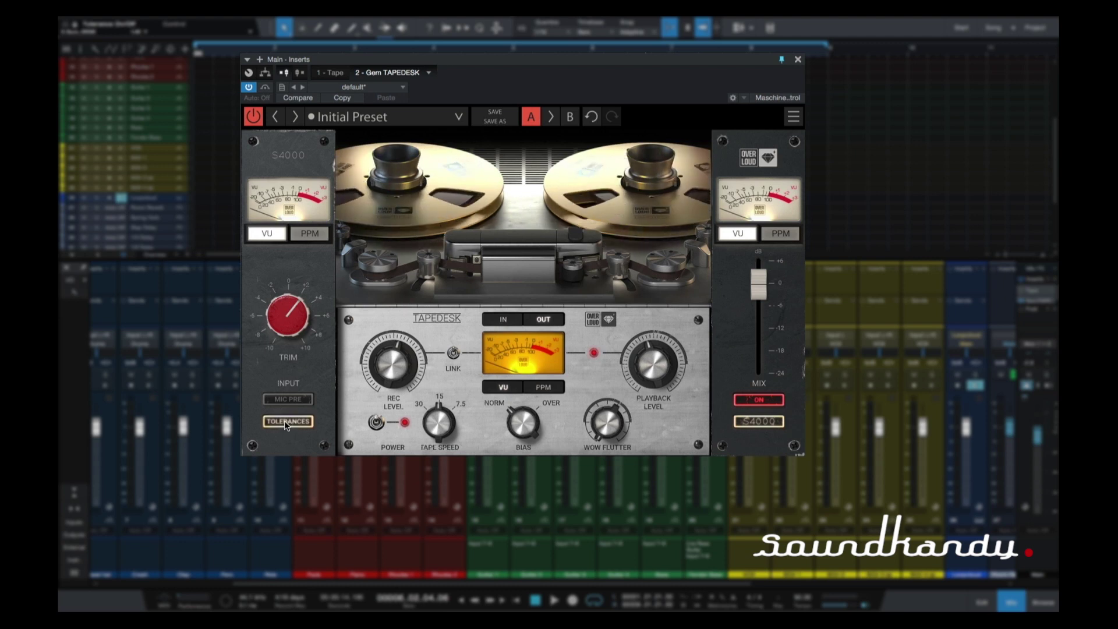
pyautogui.click(284, 420)
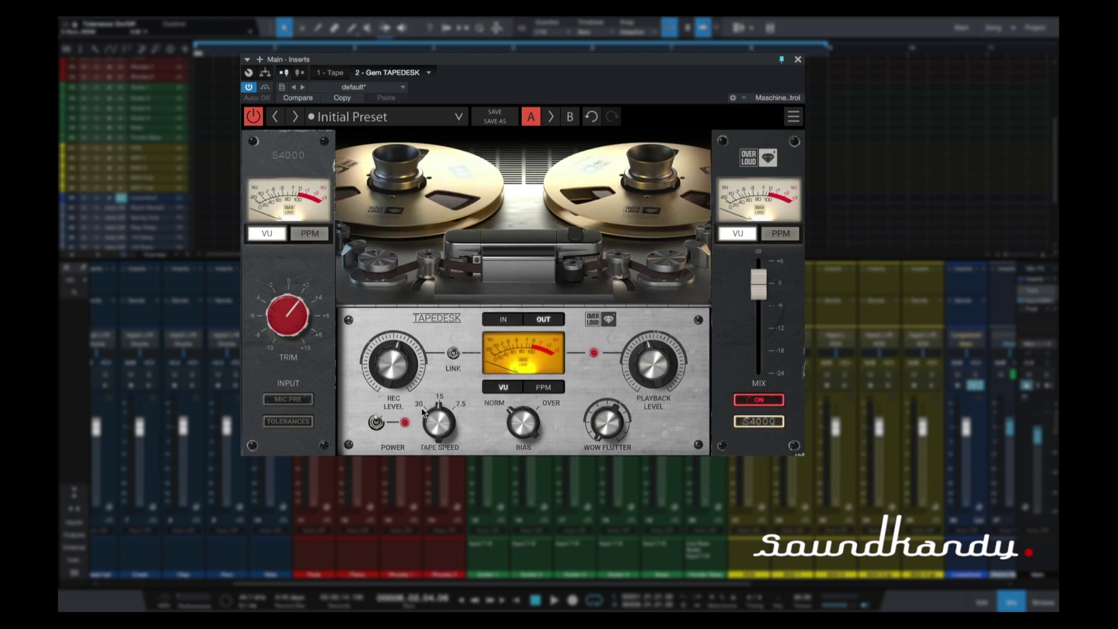
pyautogui.click(454, 353)
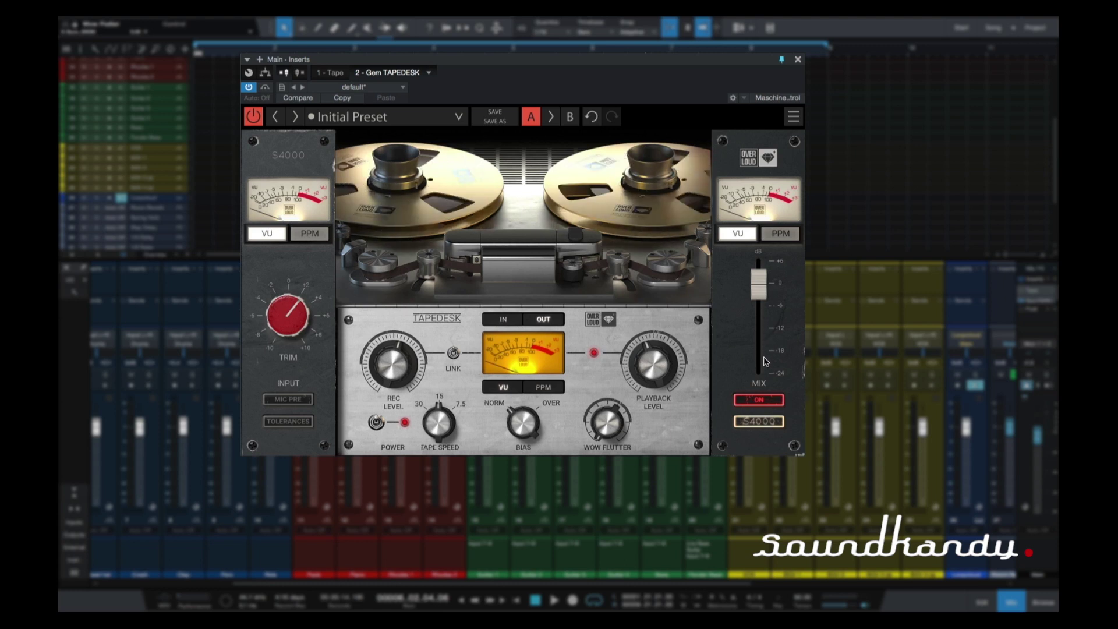
# Switch the console emulation off and back on
pyautogui.click(768, 400)
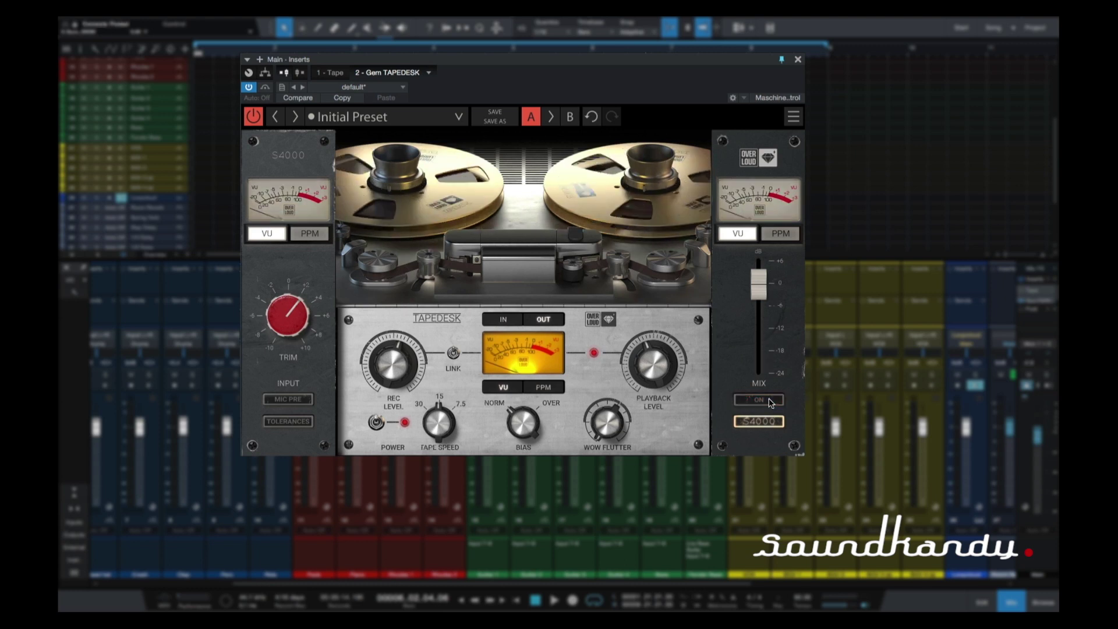
pyautogui.click(760, 399)
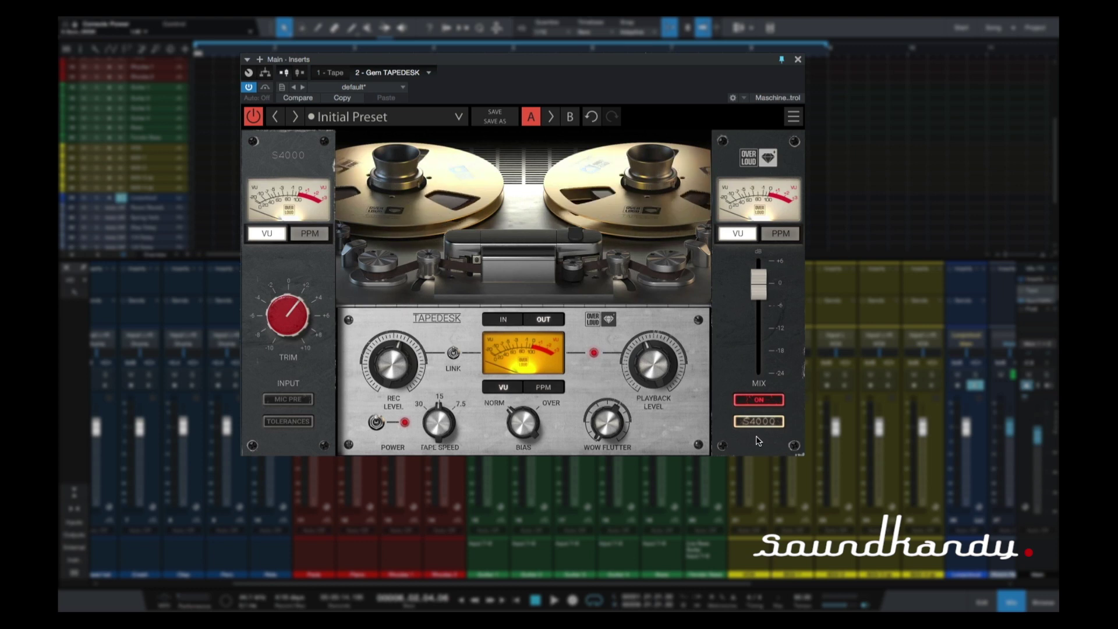
# Cycle the console model through N80 and T88, ending back on S4000
pyautogui.click(759, 421)
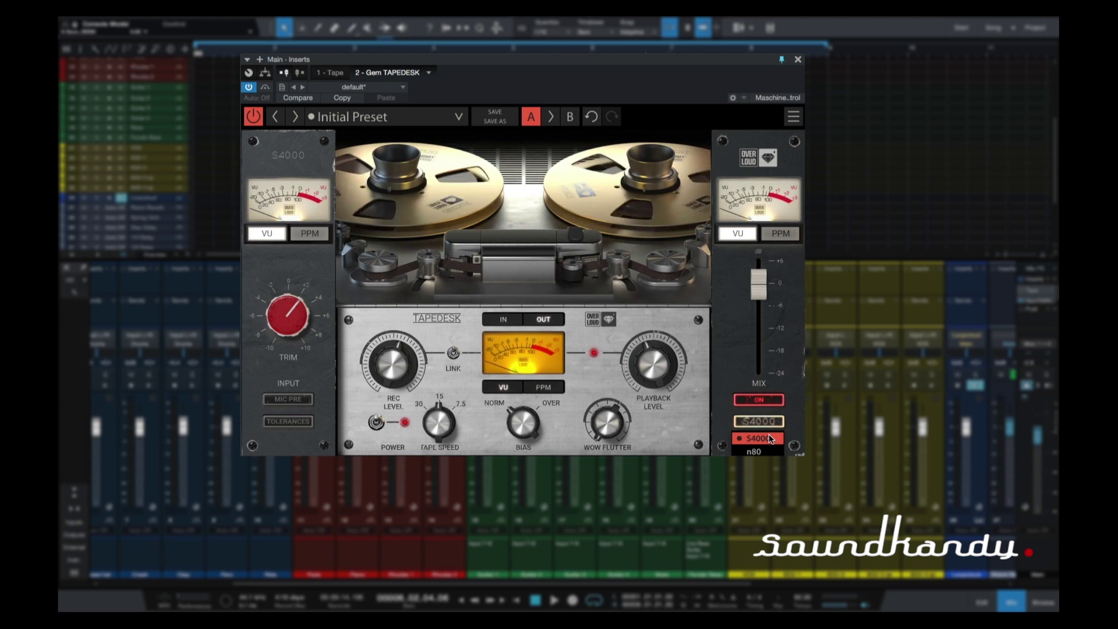
pyautogui.click(766, 451)
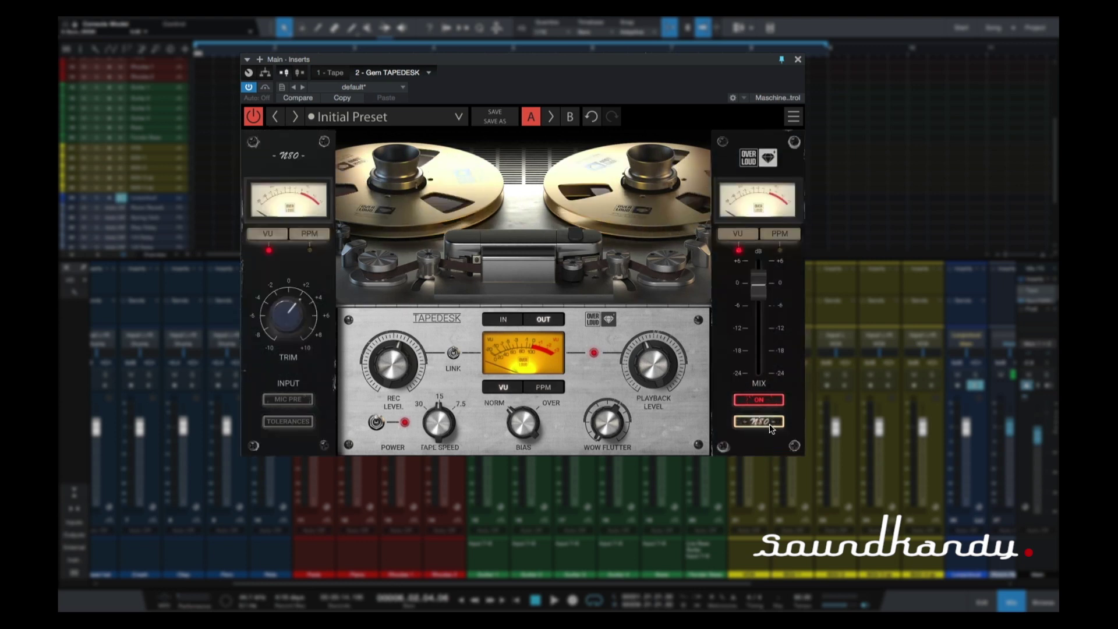
pyautogui.click(769, 423)
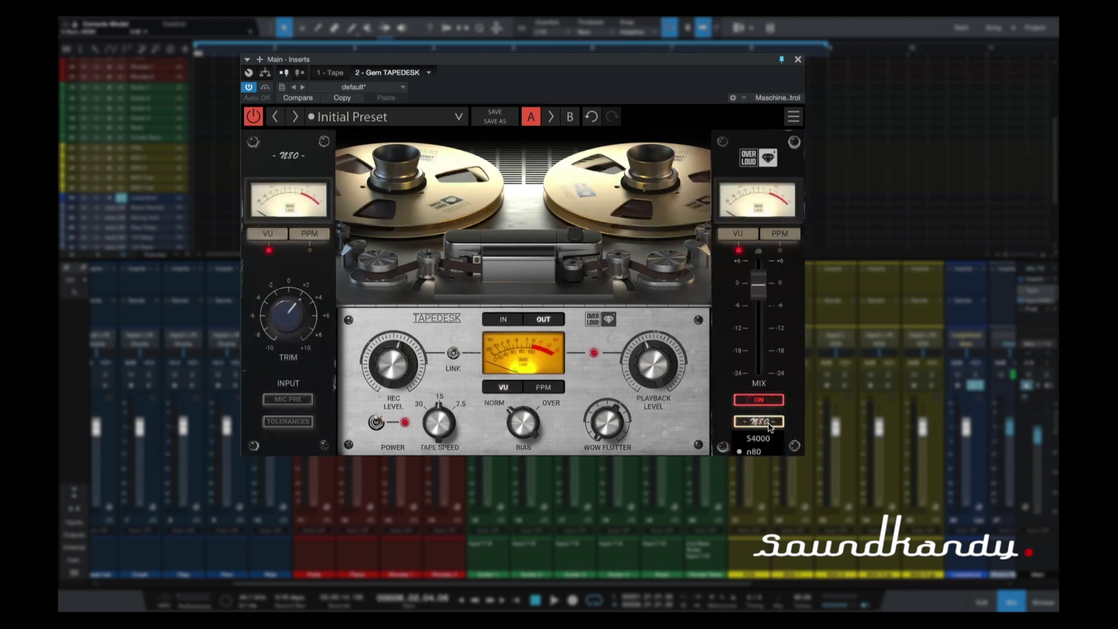
pyautogui.click(766, 445)
pyautogui.click(767, 420)
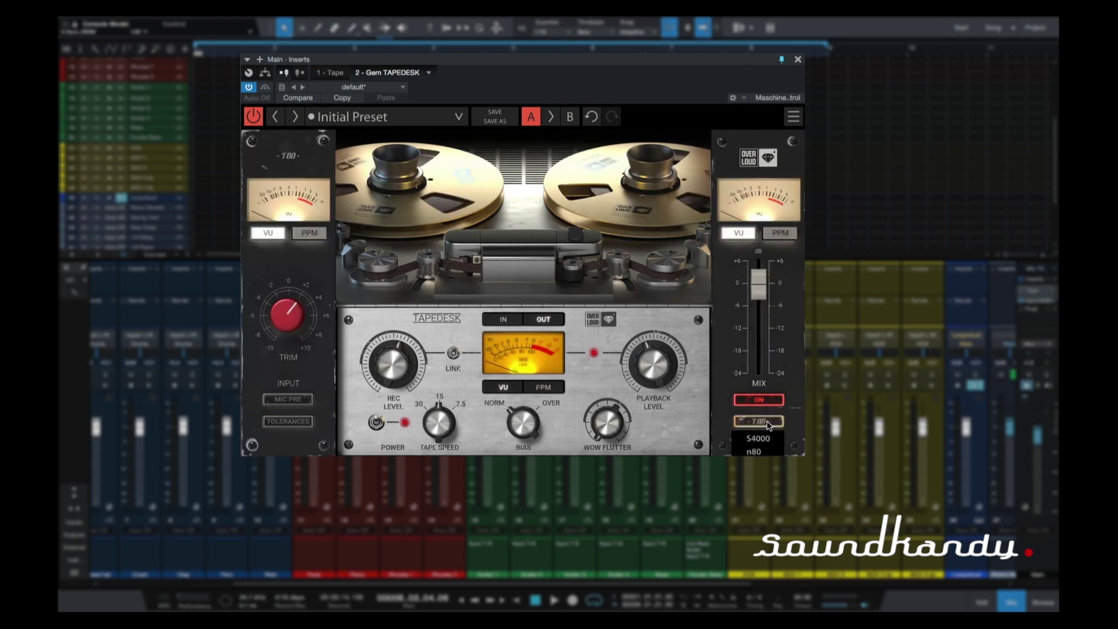
pyautogui.click(765, 448)
pyautogui.click(768, 423)
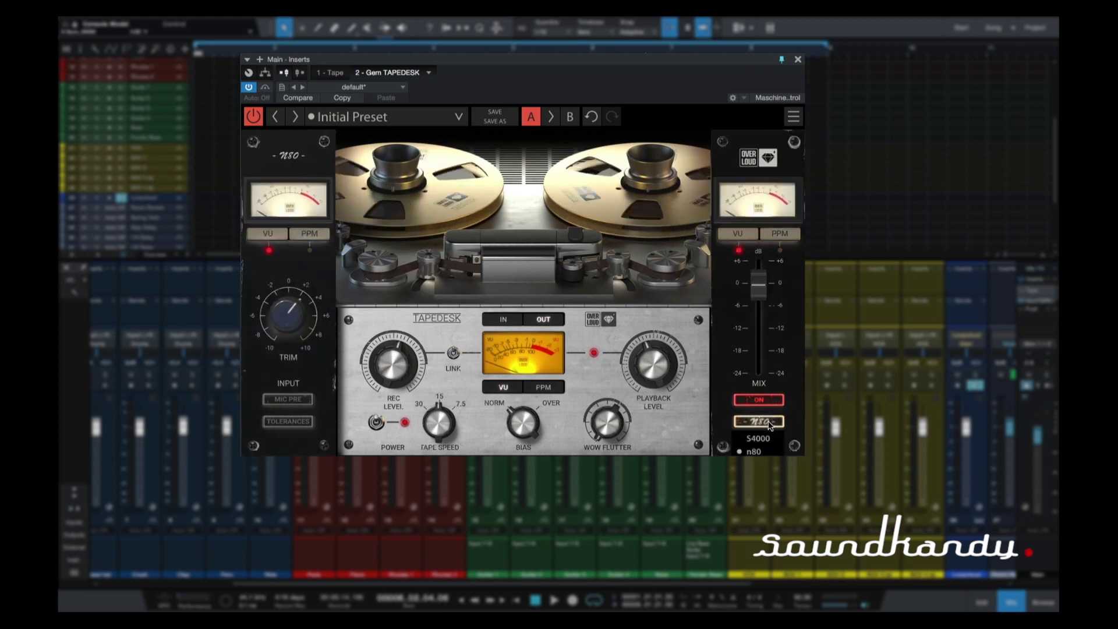
pyautogui.click(766, 447)
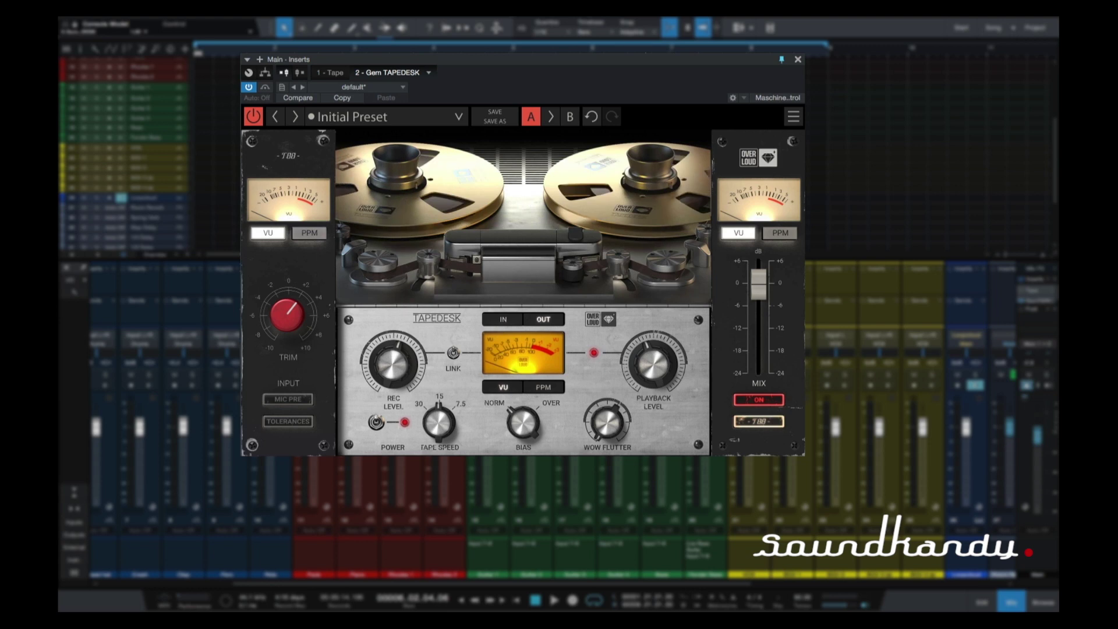
pyautogui.click(764, 423)
pyautogui.click(765, 444)
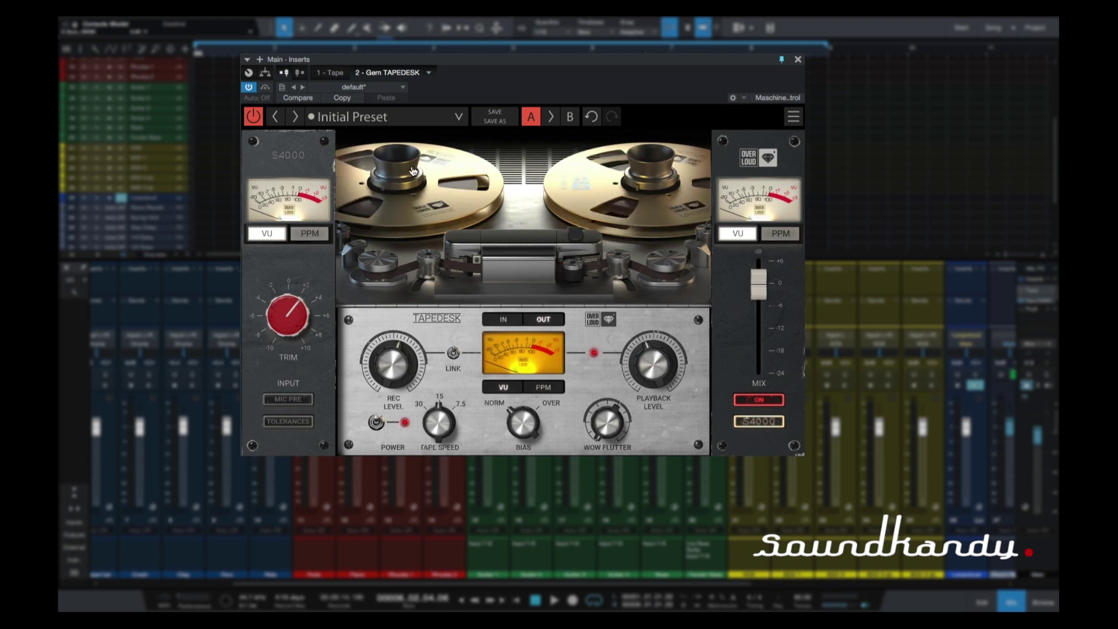
# Examine the plug-in's factory preset list and its options menu without changing the Initial Preset
pyautogui.click(376, 119)
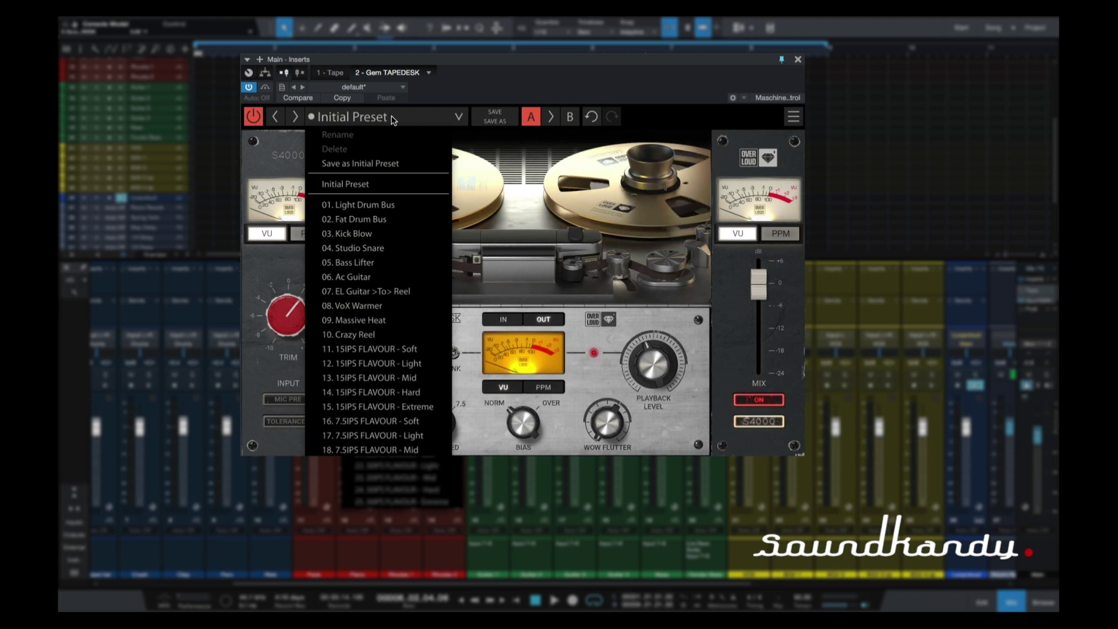
pyautogui.click(505, 96)
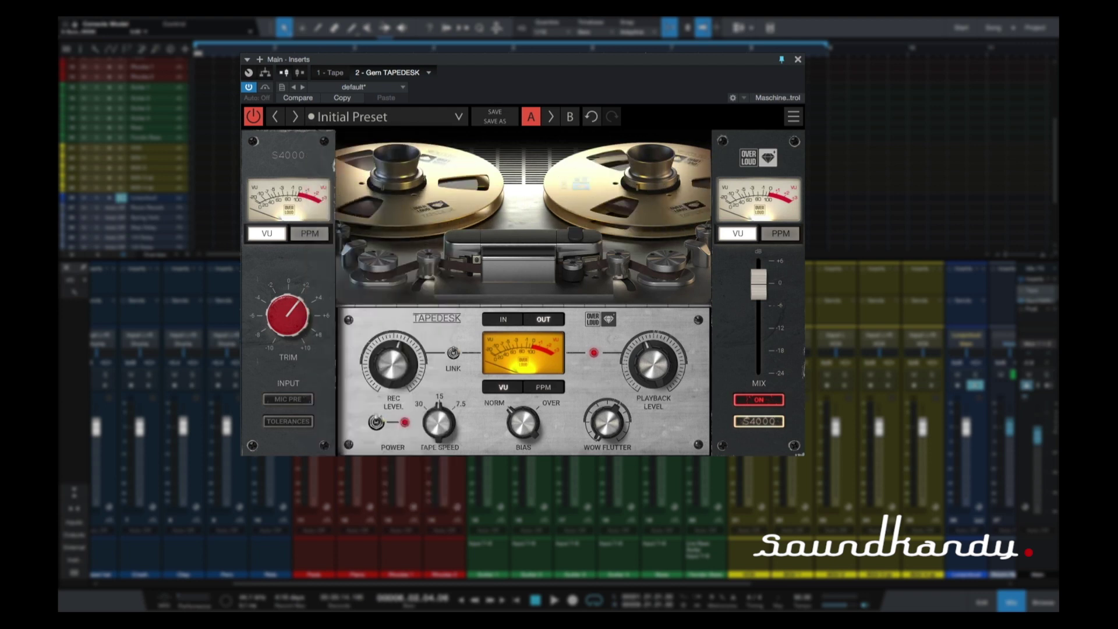
pyautogui.click(794, 118)
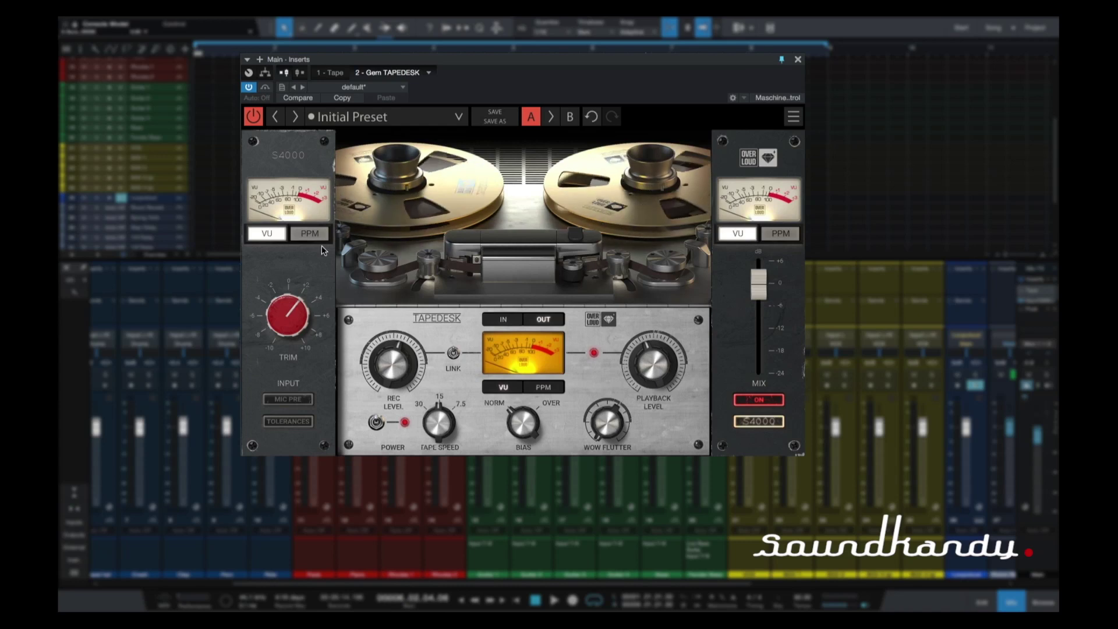
# Listen to the song through the tape plug-in, stop playback, and look over the preset list again
pyautogui.press('space')
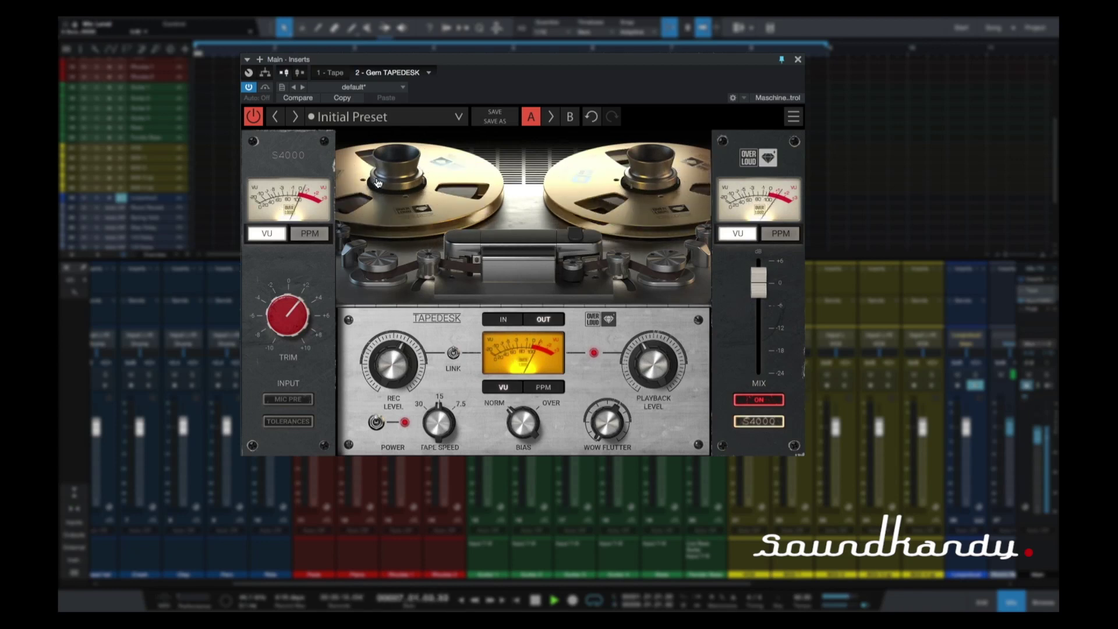
pyautogui.press('space')
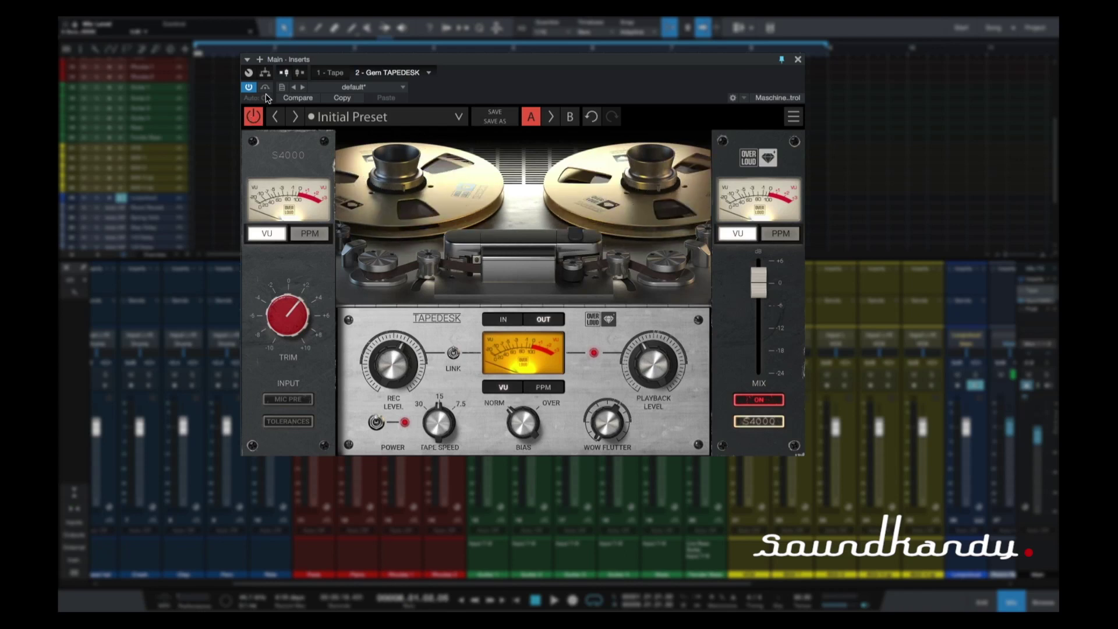
pyautogui.click(381, 116)
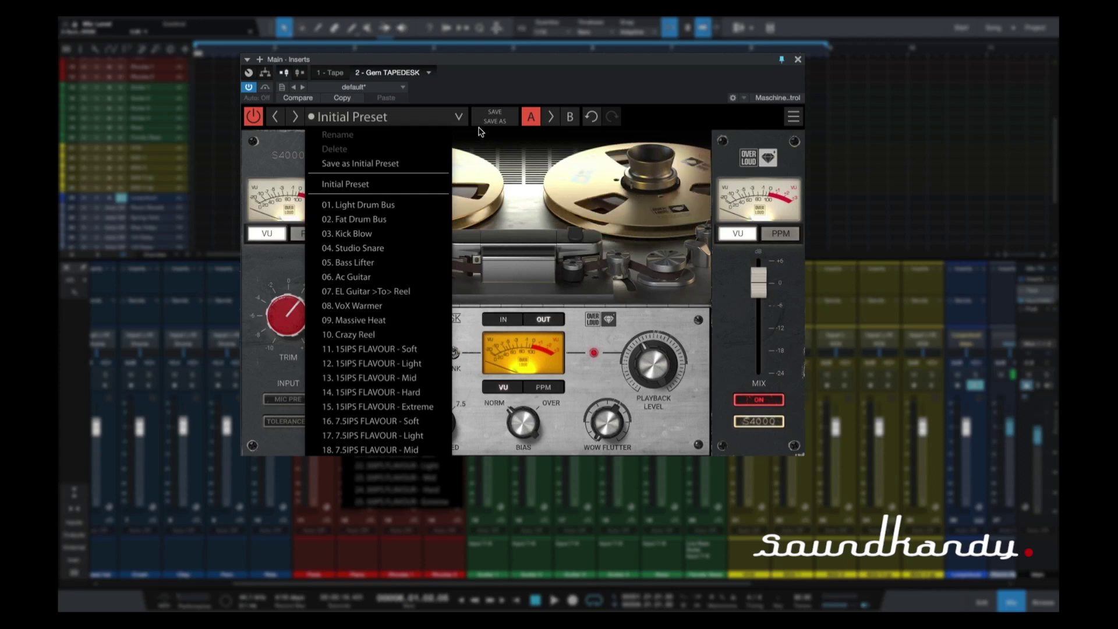
pyautogui.click(492, 92)
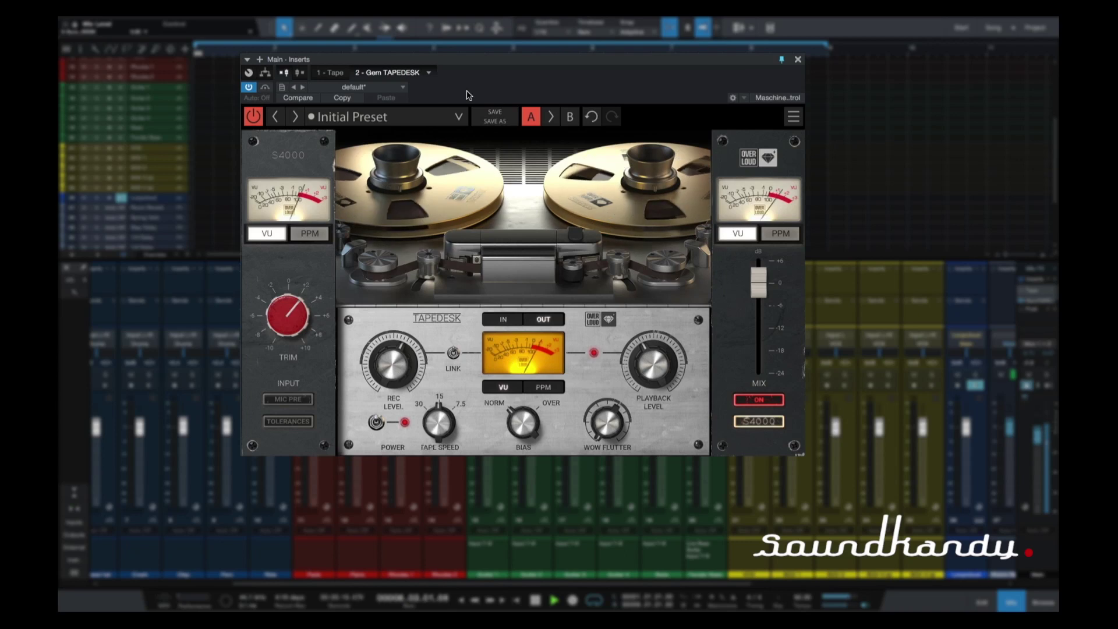
# Bypass the tape plug-in and re-enable it to compare the processed and unprocessed mix
pyautogui.click(252, 116)
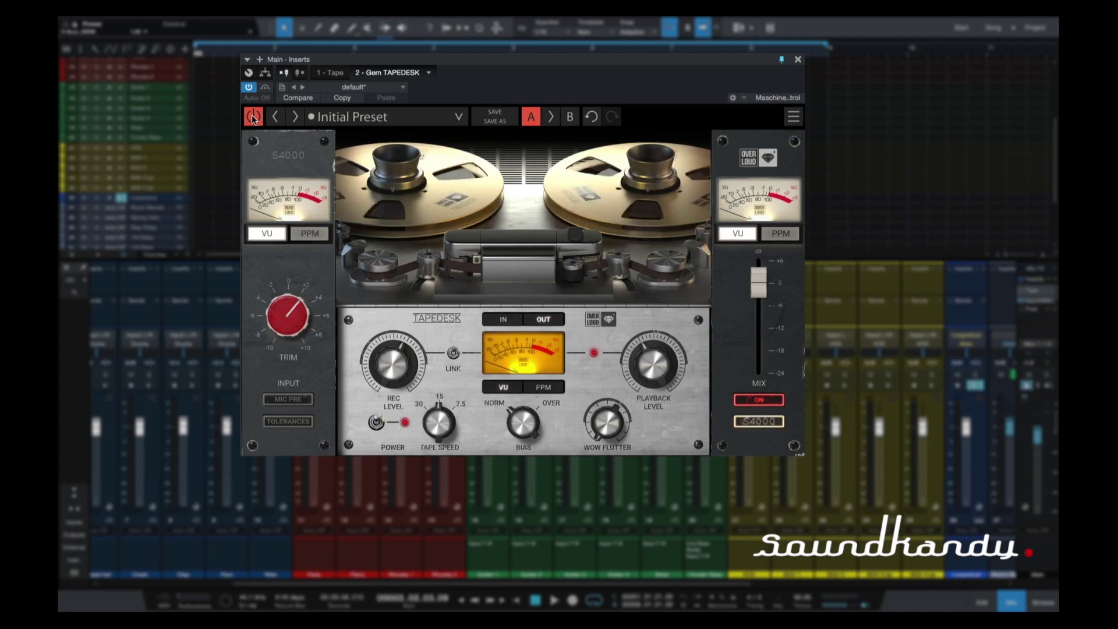
pyautogui.click(253, 117)
# Play the song and audition the N80 and T88 console models before returning to S4000
pyautogui.press('space')
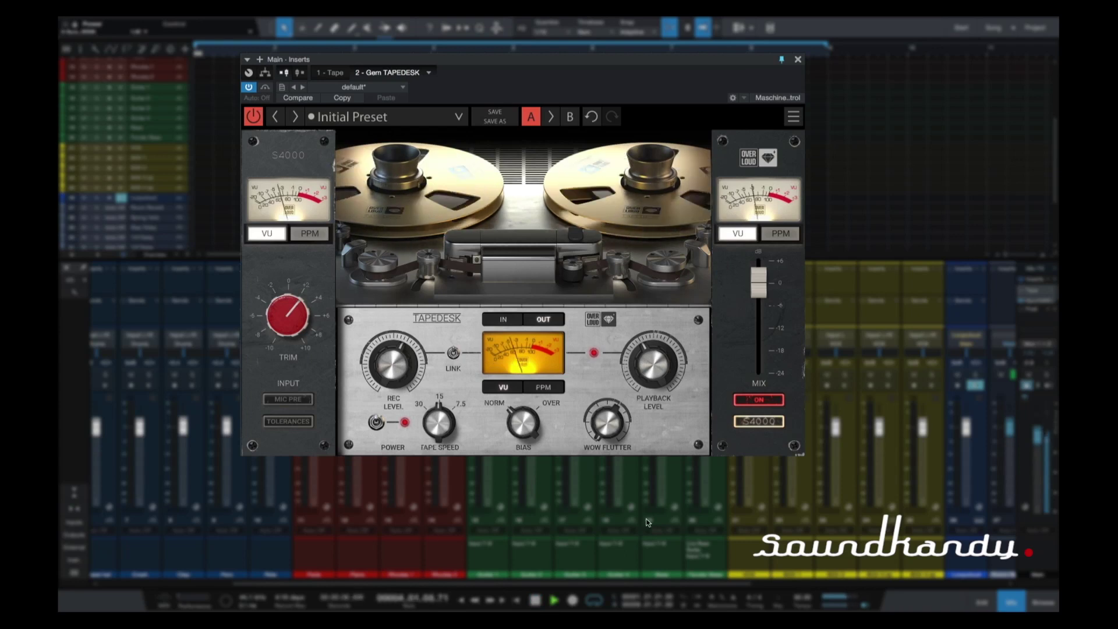
pyautogui.click(761, 424)
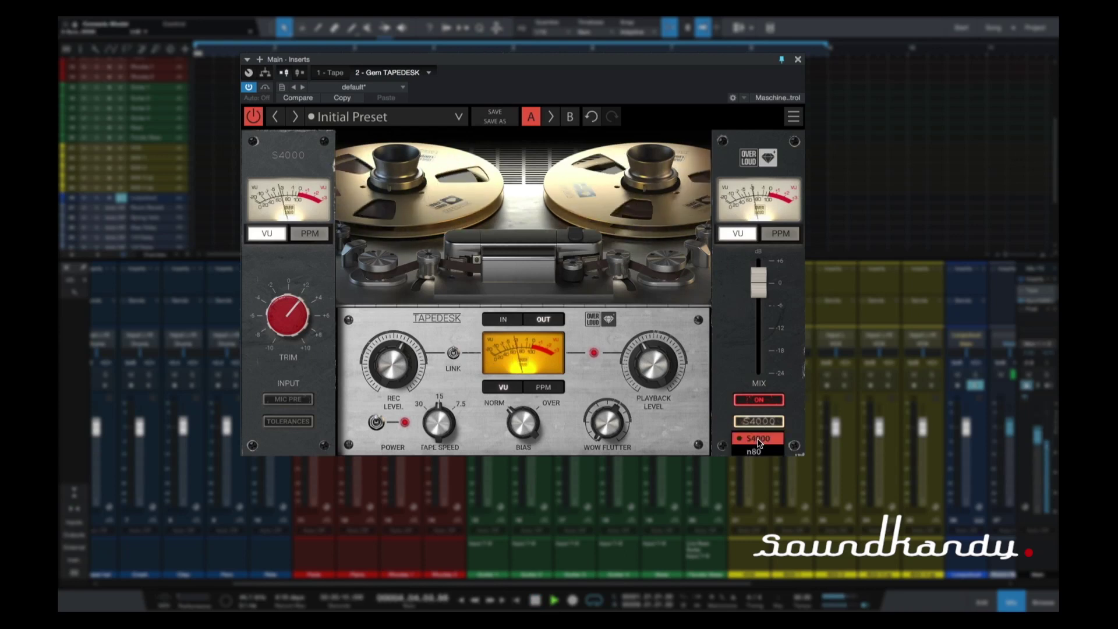
pyautogui.click(757, 451)
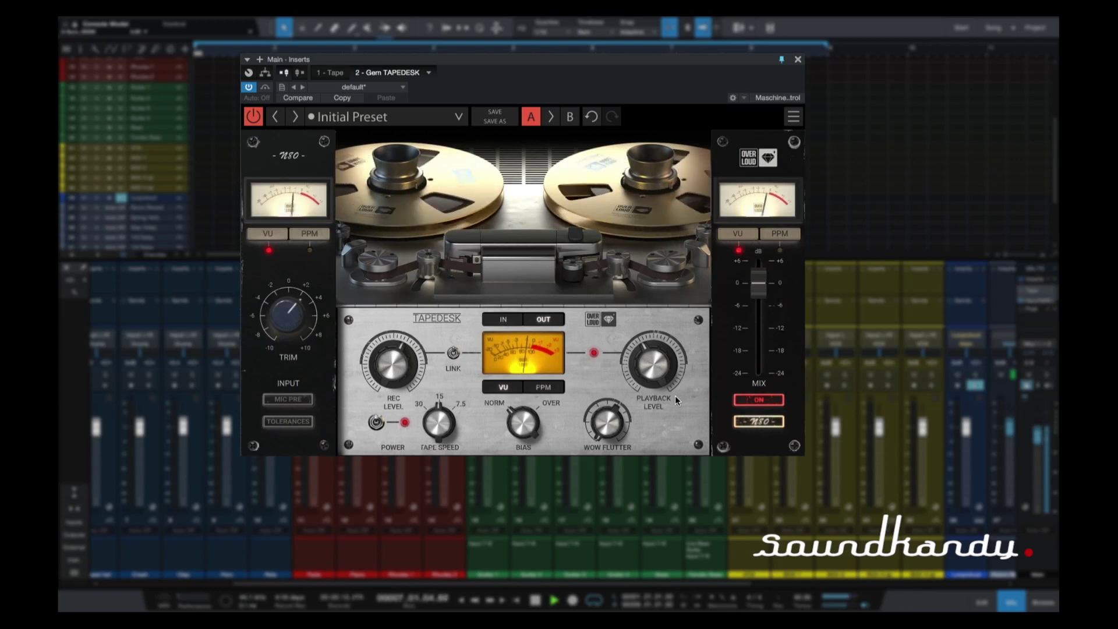
pyautogui.click(768, 426)
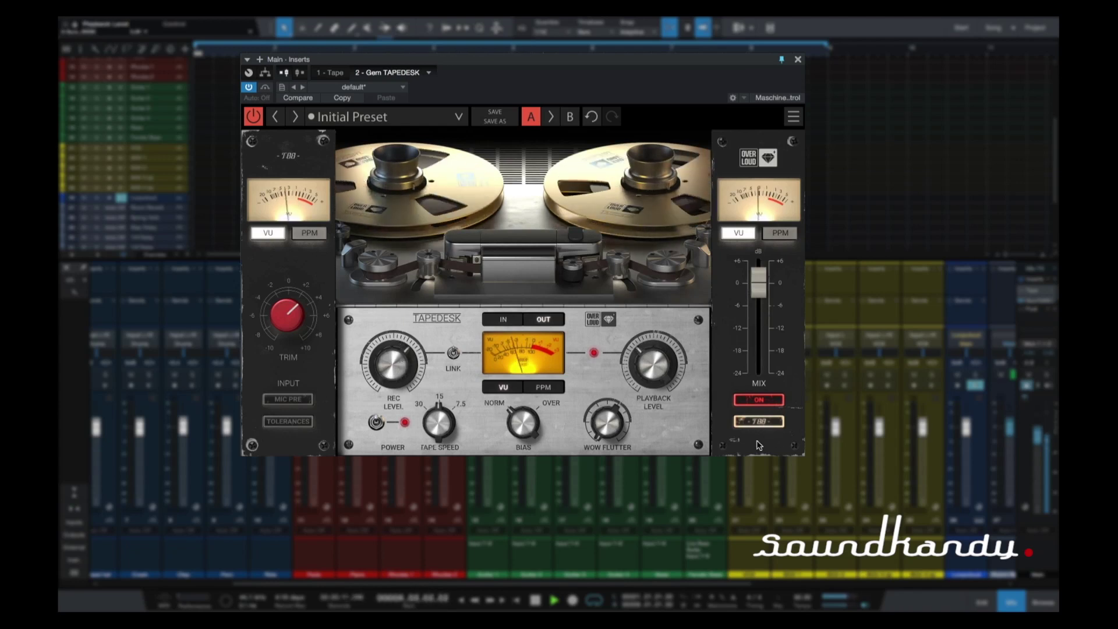
pyautogui.click(765, 422)
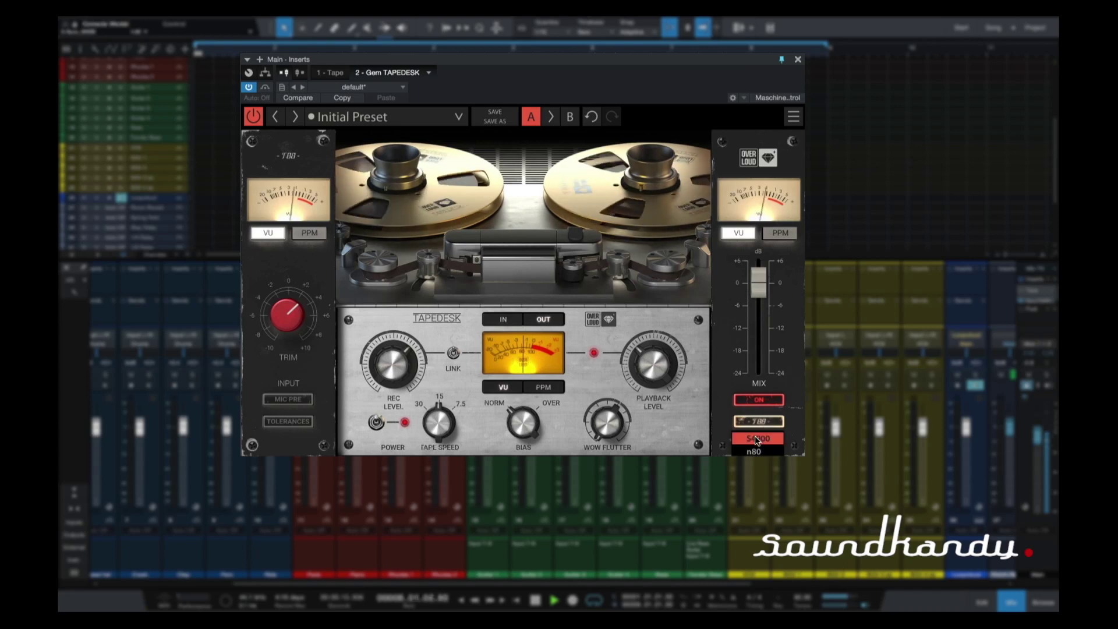
pyautogui.click(757, 438)
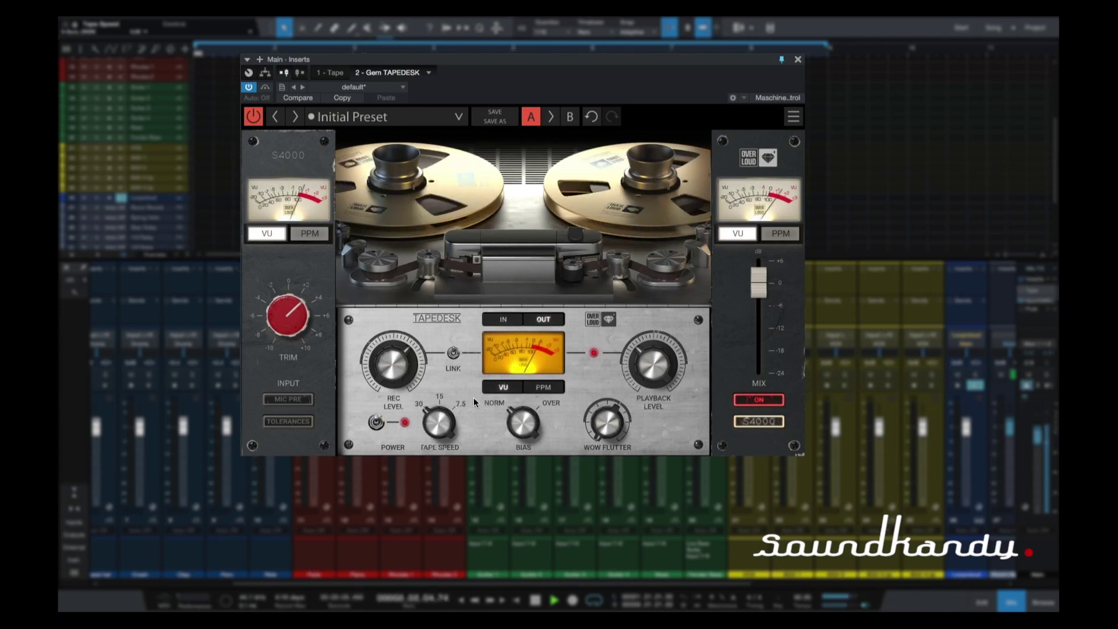
# Compare the N80 and S4000 console models against playback, finish on N80, and stop the song
pyautogui.click(766, 426)
pyautogui.click(768, 449)
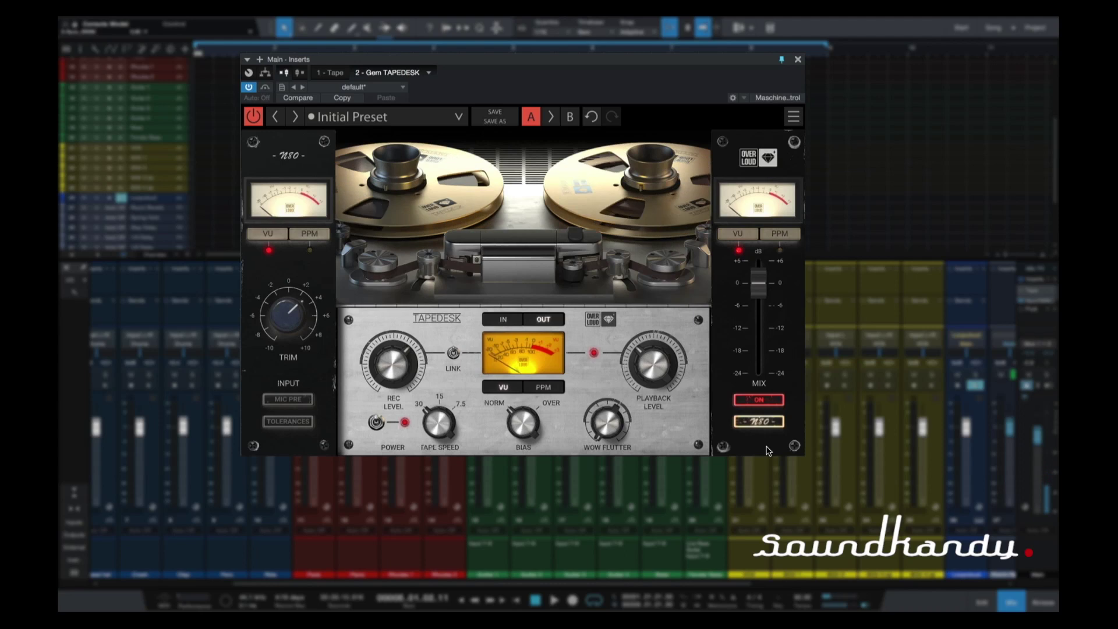
pyautogui.click(776, 428)
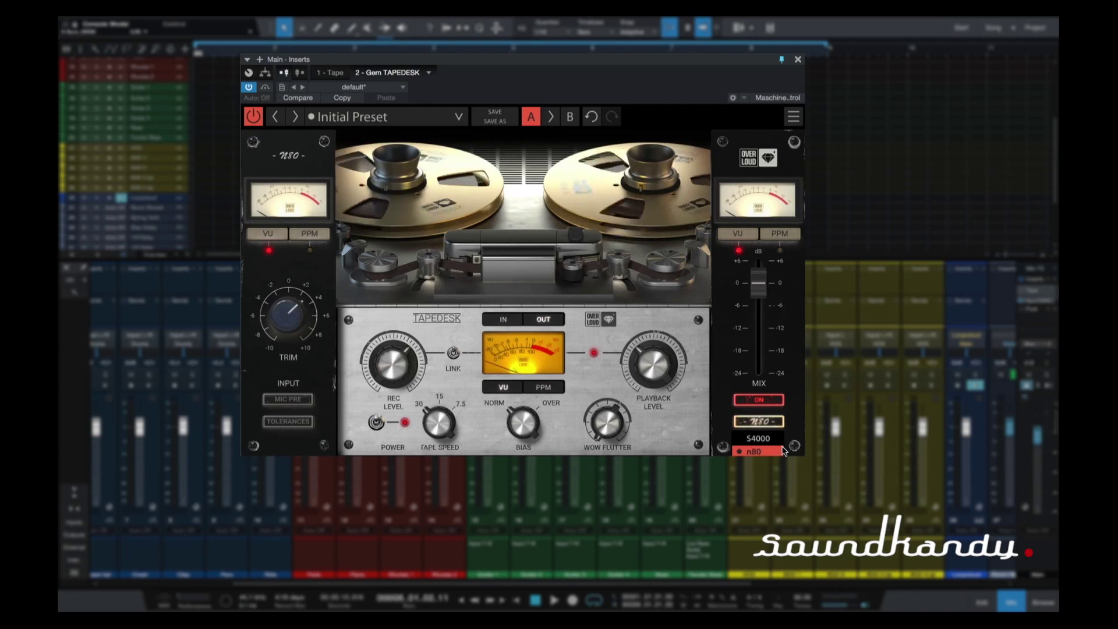
pyautogui.click(760, 438)
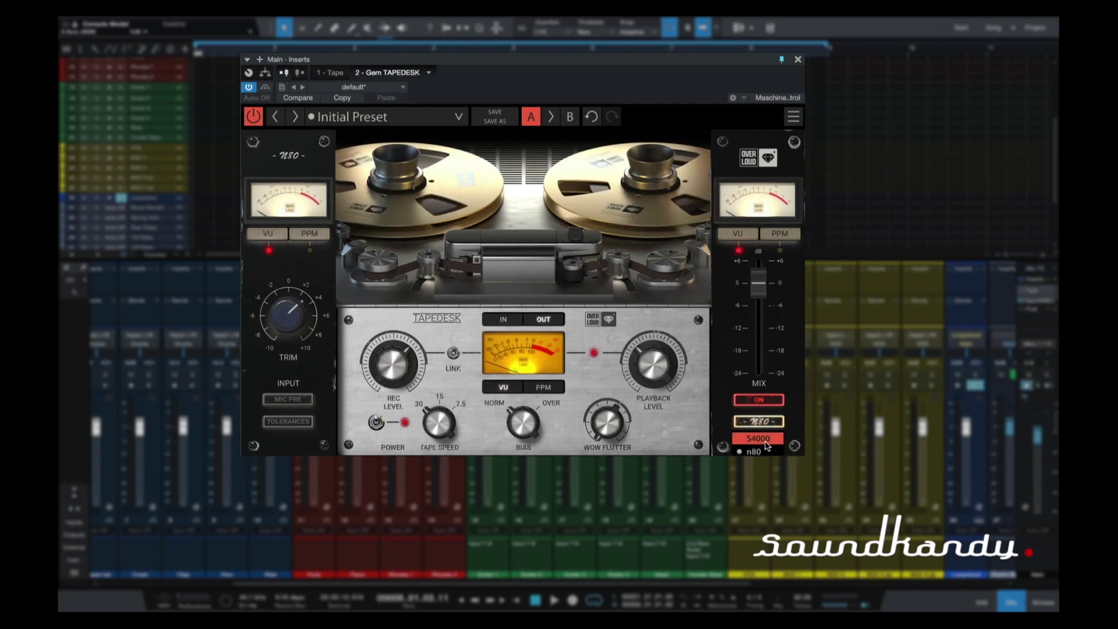
pyautogui.press('space')
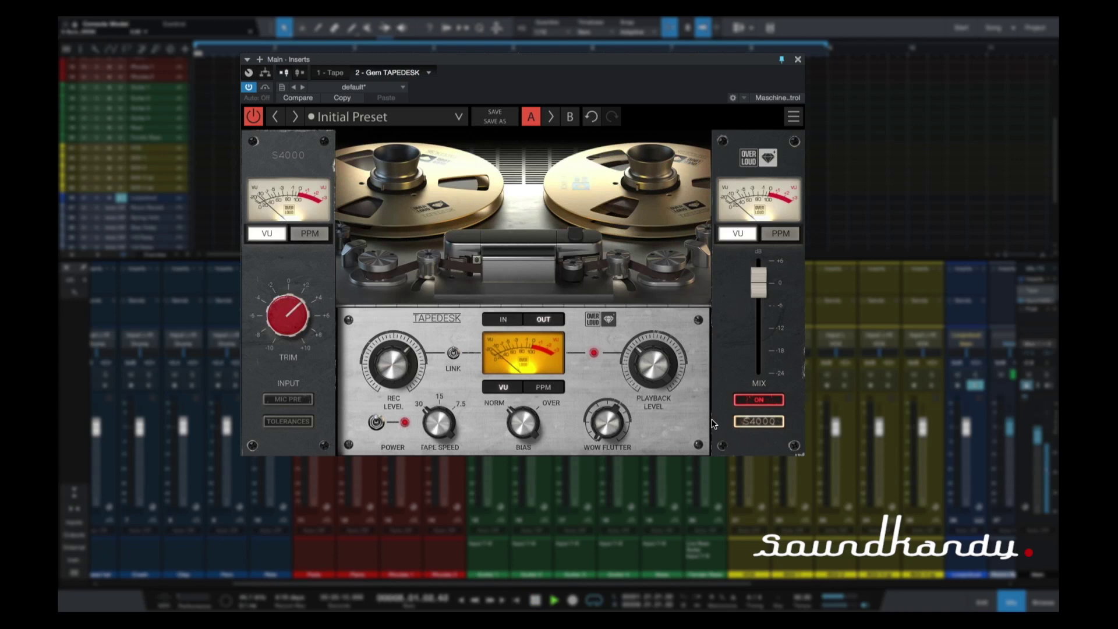
pyautogui.click(773, 425)
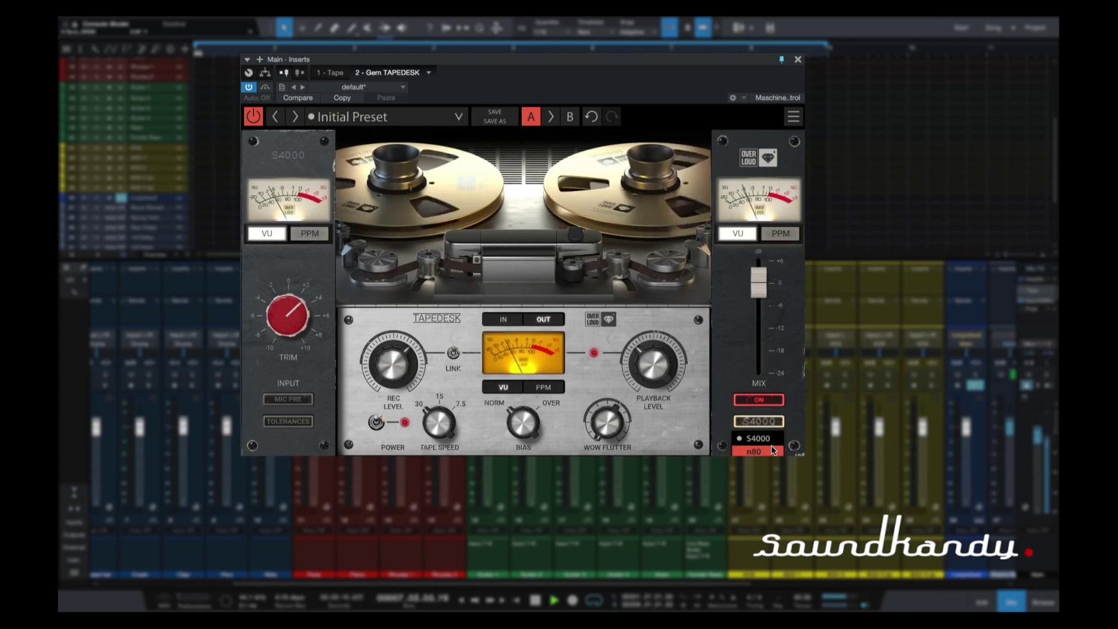
pyautogui.click(770, 450)
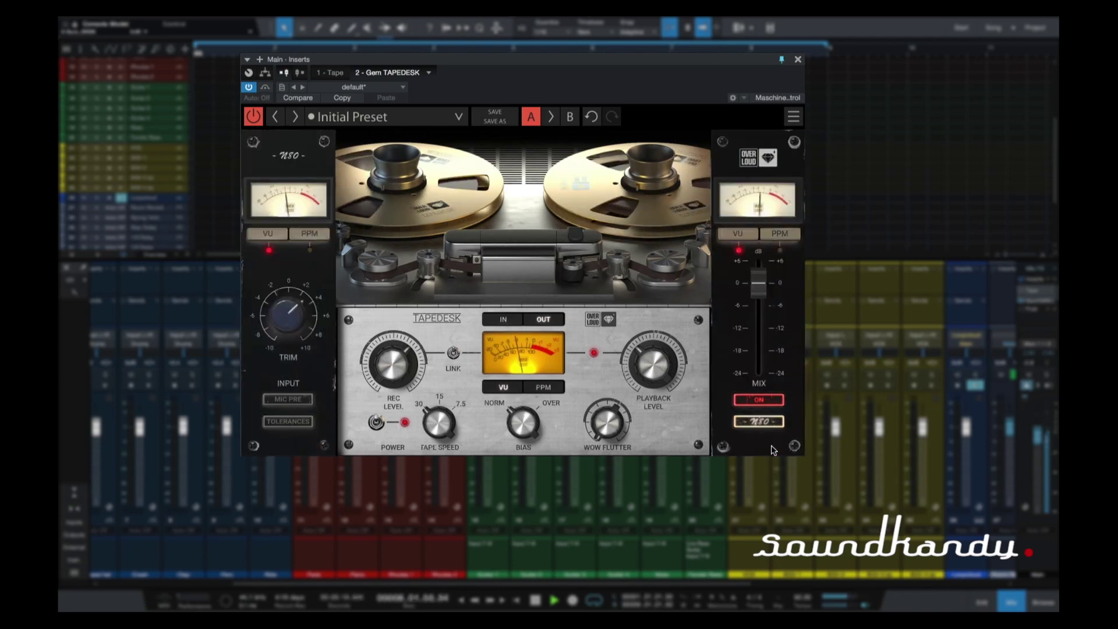
pyautogui.press('space')
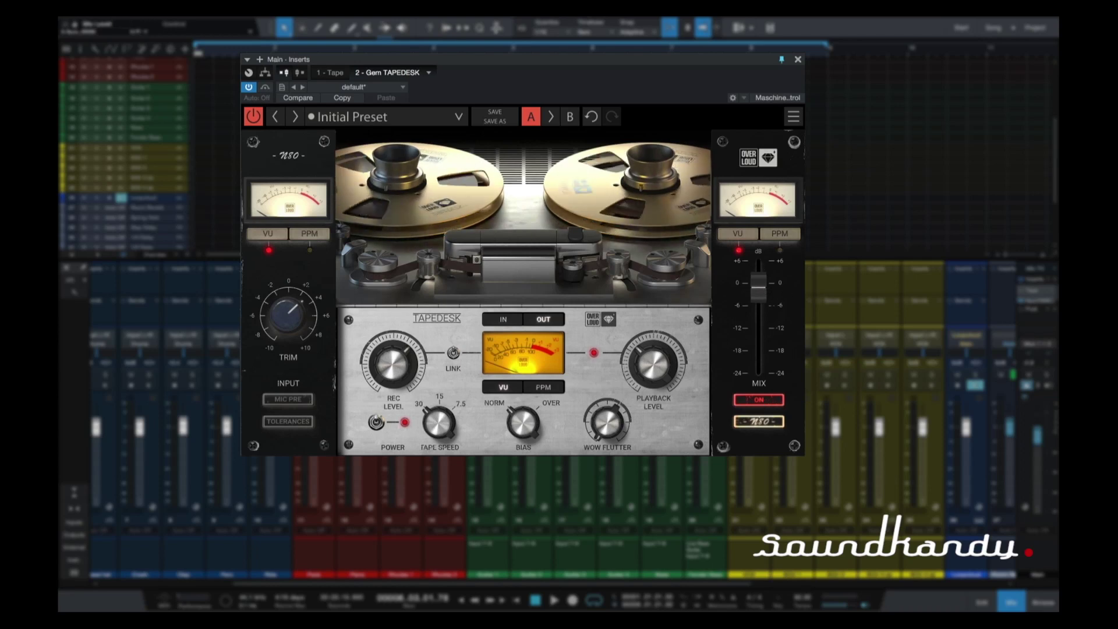
# Load the factory preset "01. Light Drum Bus" in the tape plug-in
pyautogui.click(411, 119)
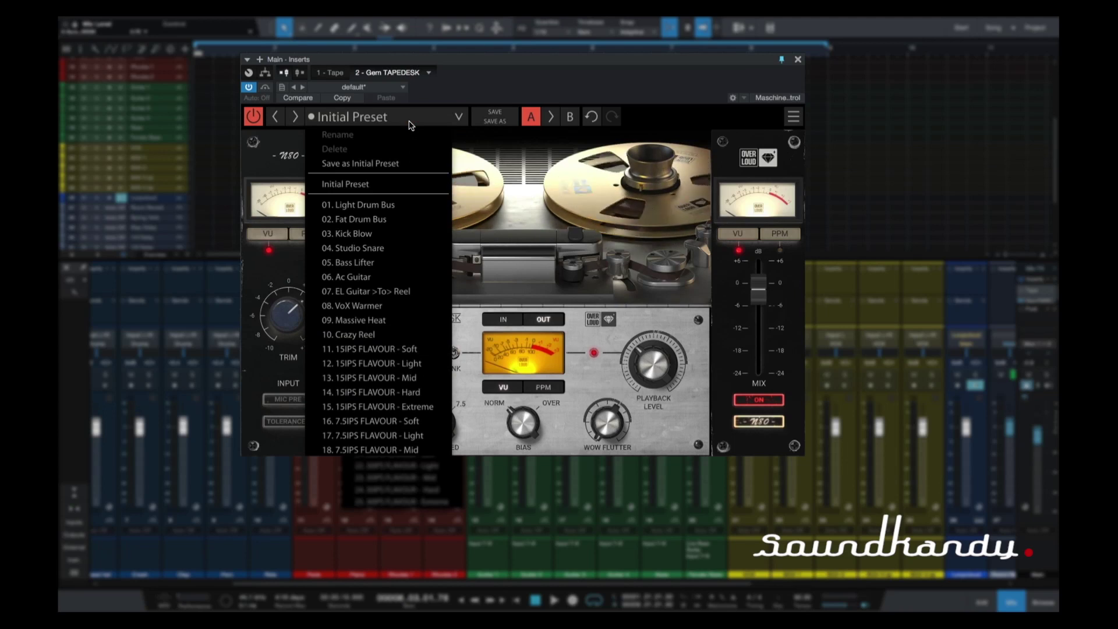
pyautogui.click(412, 211)
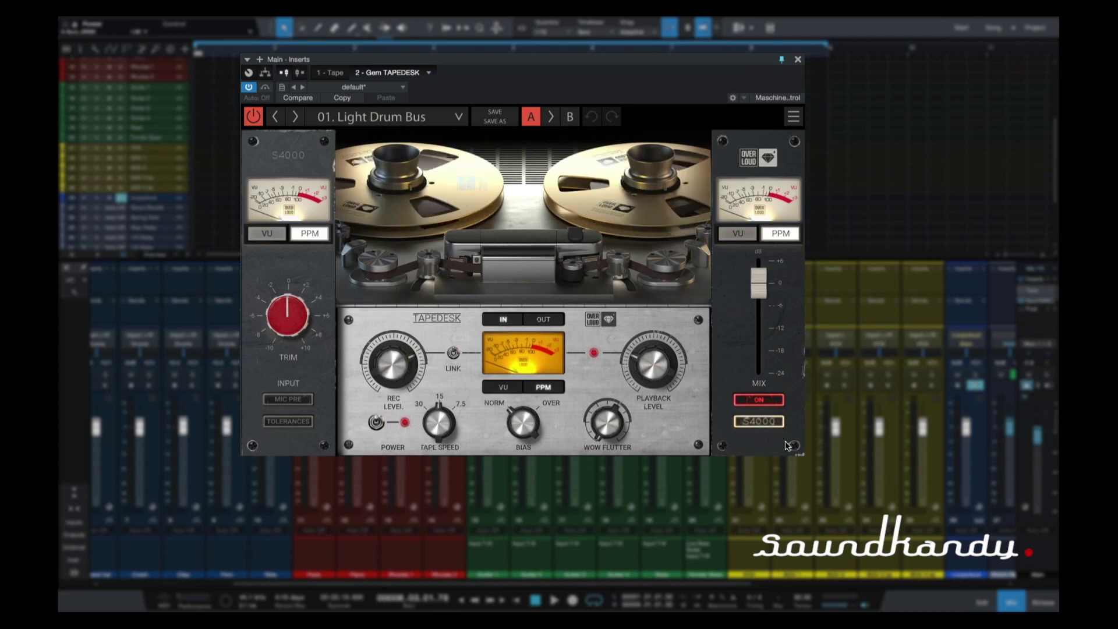
# Play the song through the Light Drum Bus preset and lower the input trim and mix level to about -2 each
pyautogui.press('space')
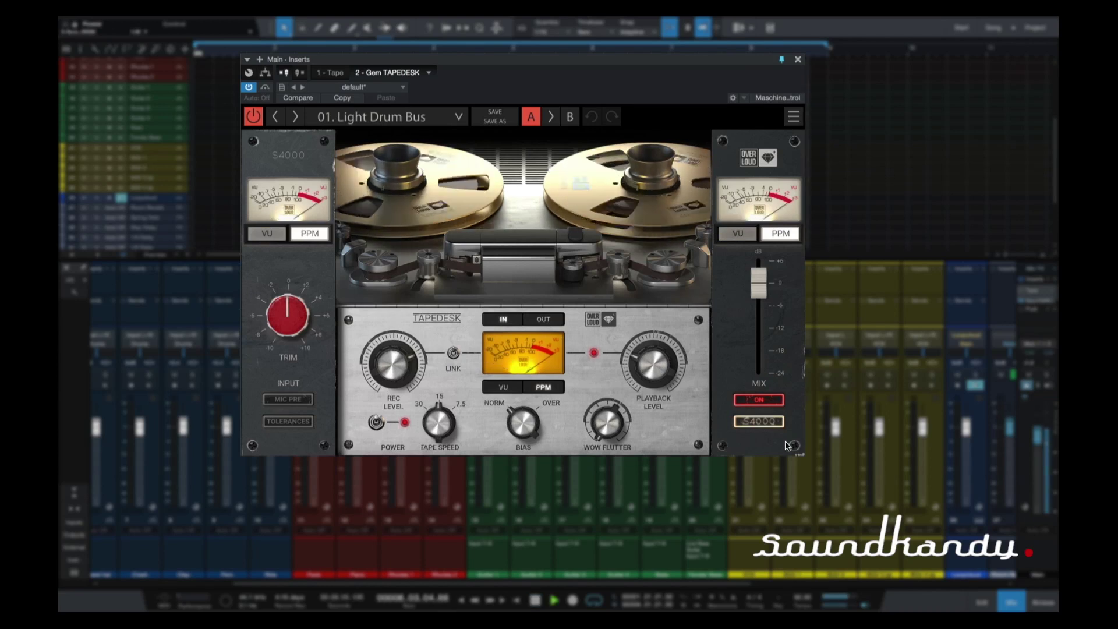
pyautogui.moveTo(669, 380); pyautogui.dragTo(668, 372)
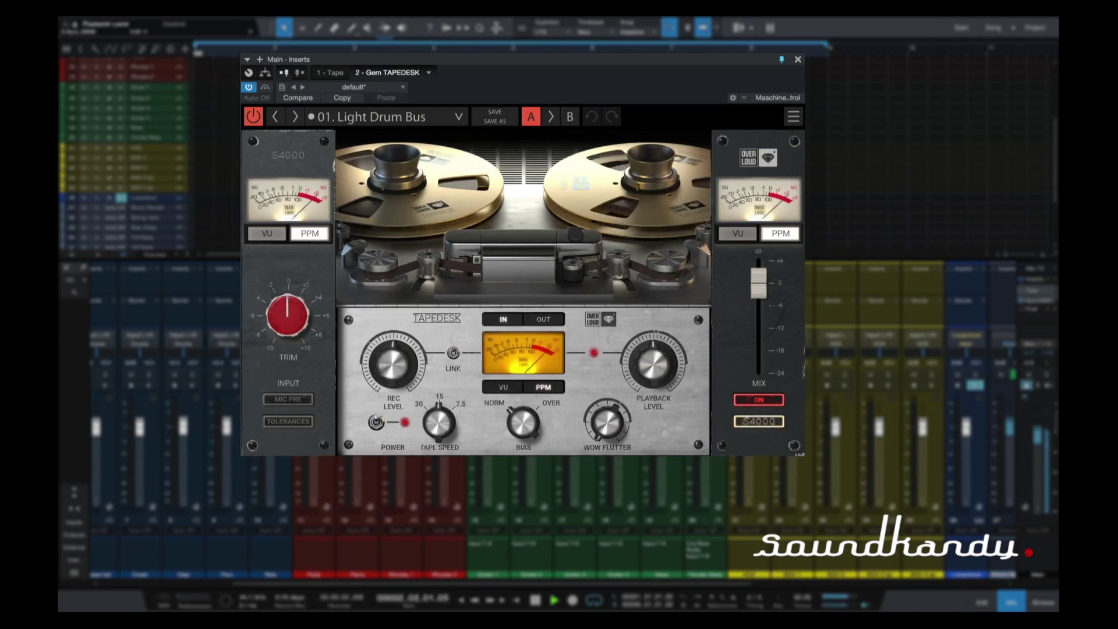
pyautogui.moveTo(309, 309); pyautogui.dragTo(308, 324)
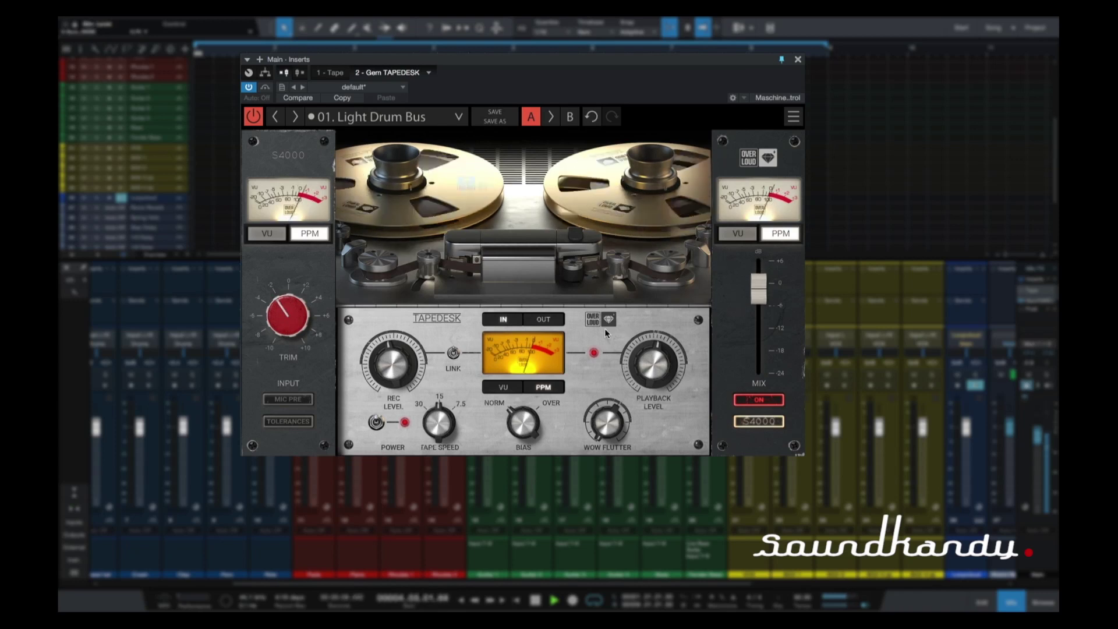
# Load the preset "02. Fat Drum Bus" and lower its input trim to about -3 and its mix level slightly
pyautogui.click(419, 117)
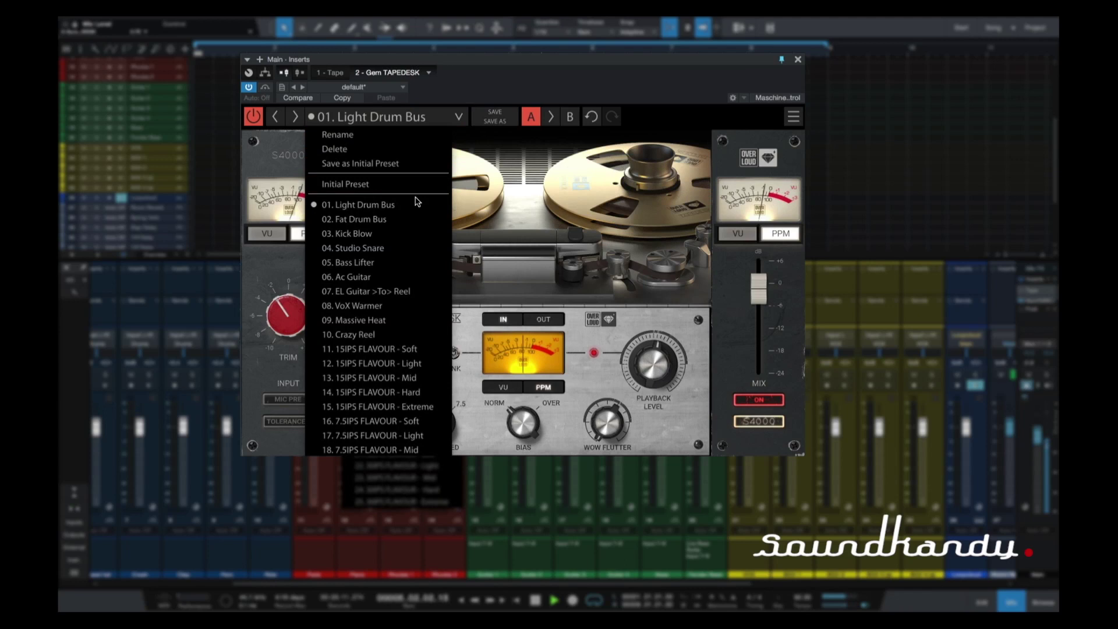
pyautogui.click(410, 219)
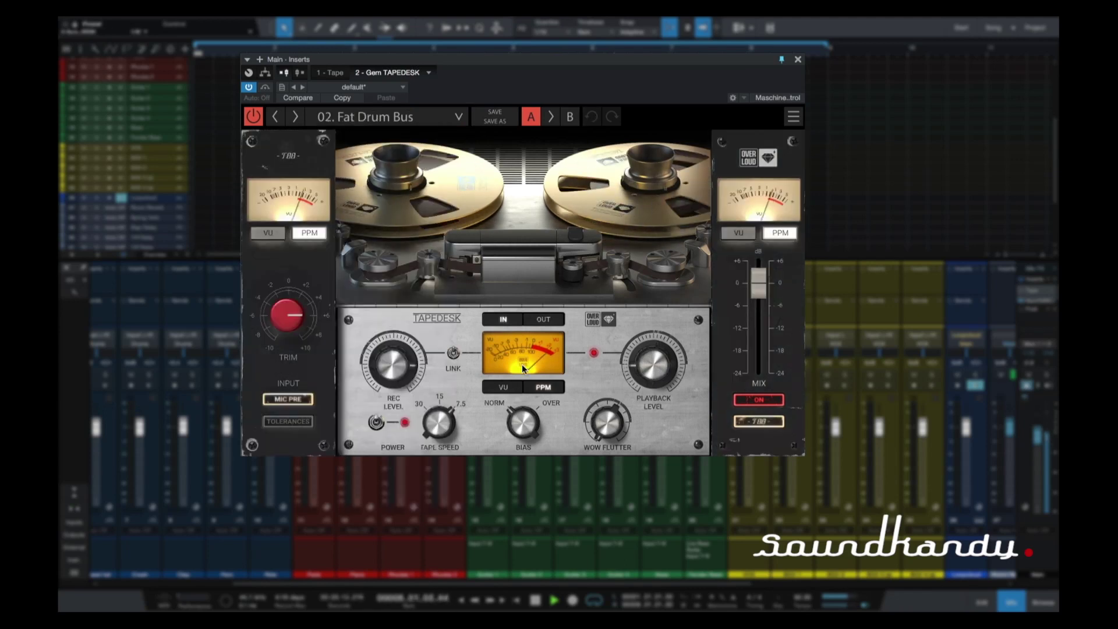
pyautogui.moveTo(289, 316); pyautogui.dragTo(289, 361)
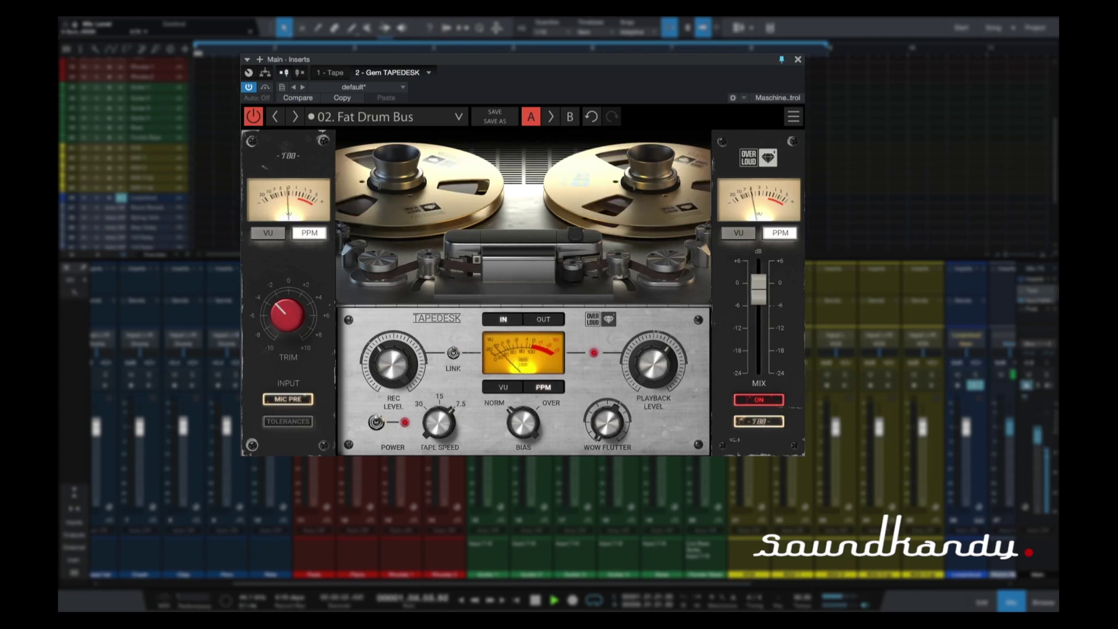
# Switch the console model to S4000 and lower the input trim to about -6
pyautogui.click(772, 422)
pyautogui.click(770, 438)
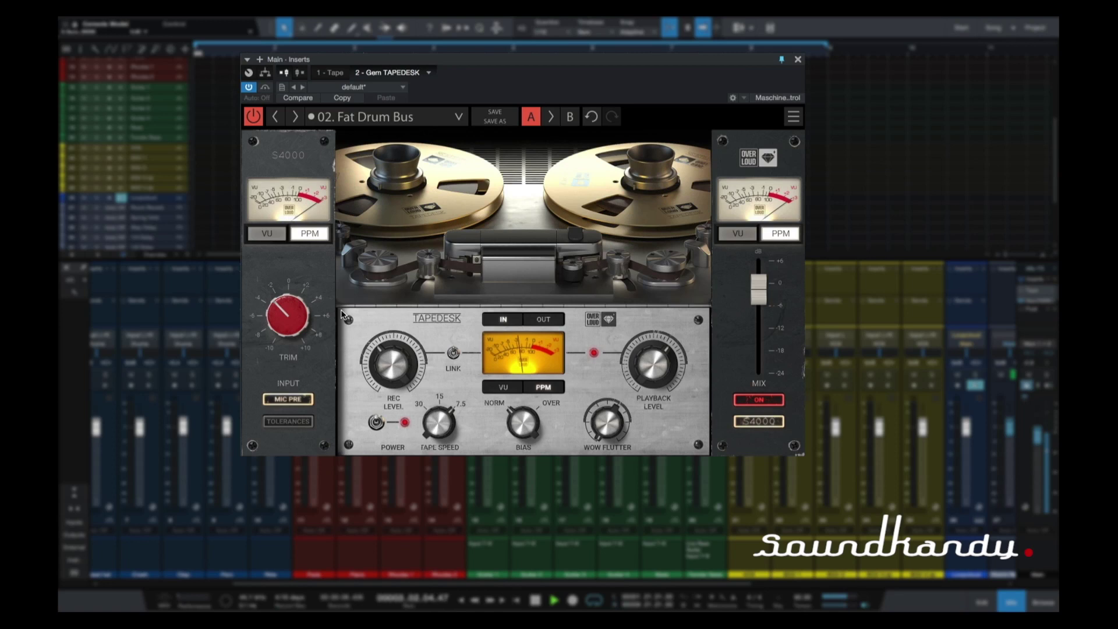
pyautogui.moveTo(287, 315); pyautogui.dragTo(287, 333)
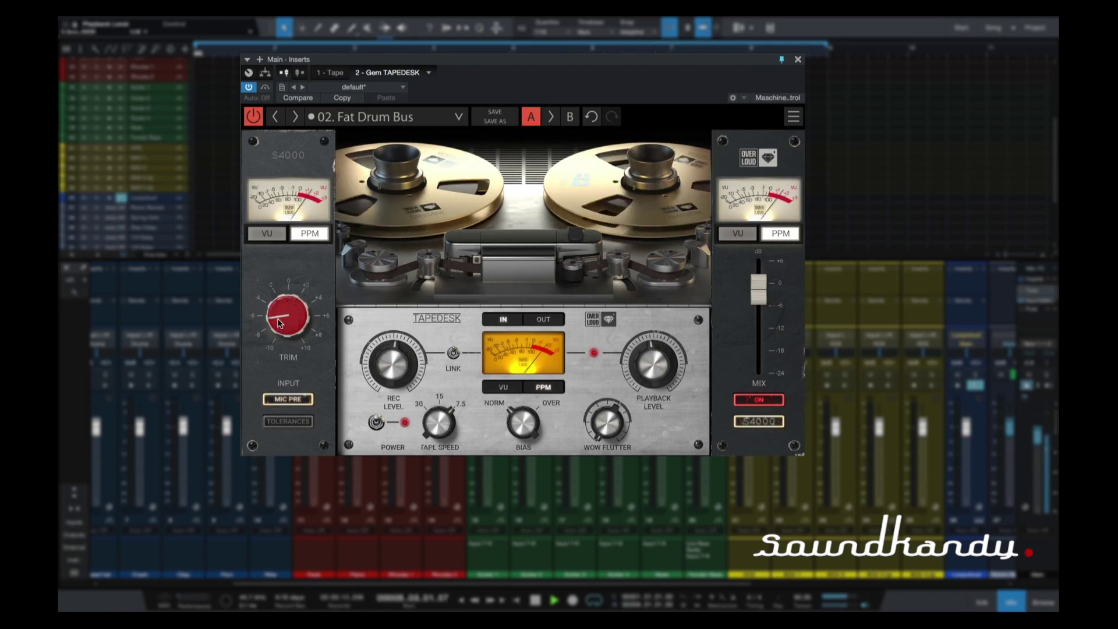
# Bypass and re-enable the plug-in to compare levels, and raise the input trim to about -1
pyautogui.click(254, 118)
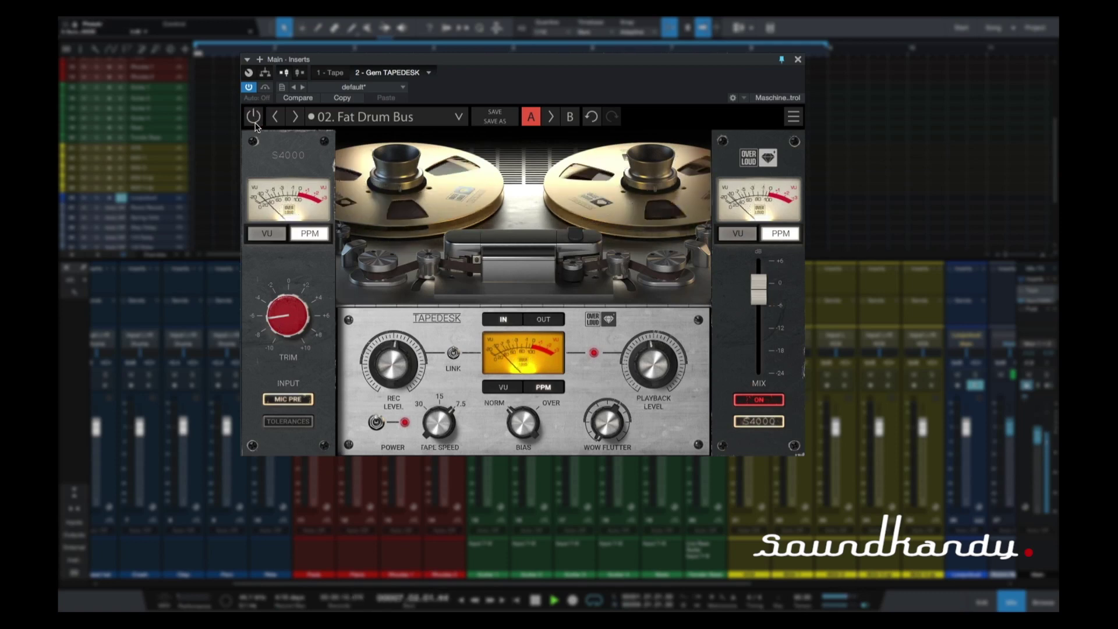
pyautogui.click(254, 118)
pyautogui.moveTo(274, 320); pyautogui.dragTo(273, 300)
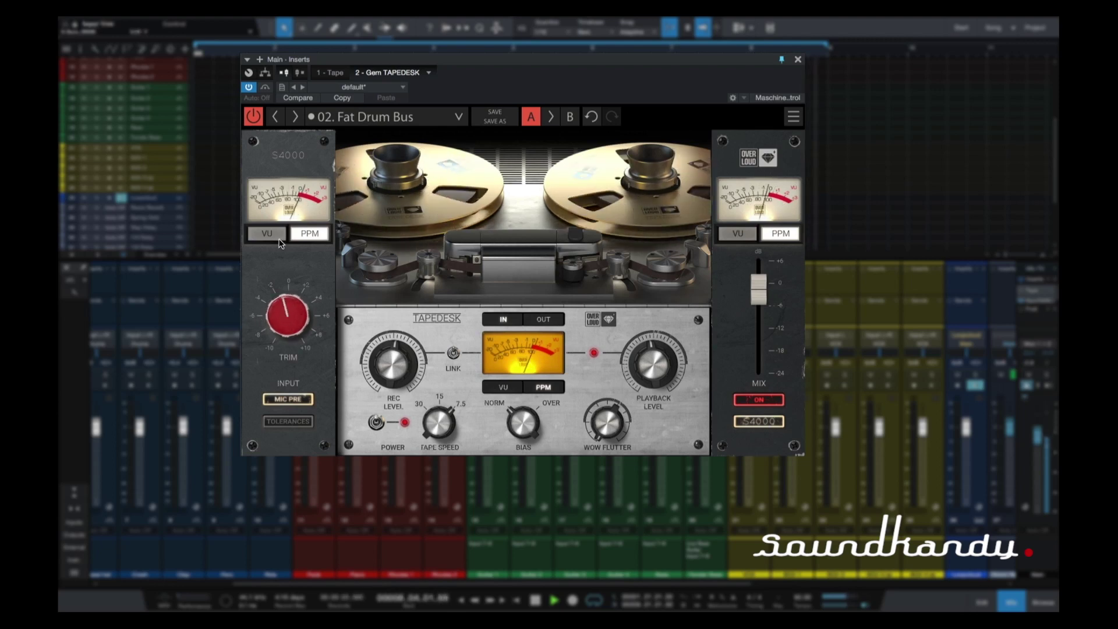
pyautogui.moveTo(391, 364); pyautogui.dragTo(391, 373)
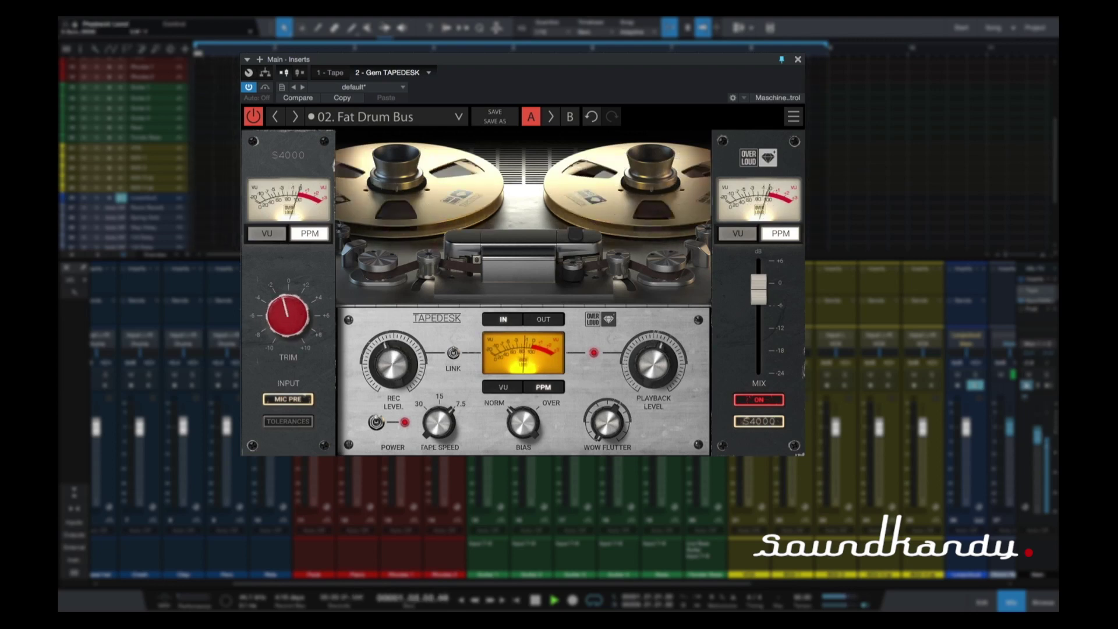
# Compare the mix with the Fat Drum Bus settings bypassed and enabled, ending with the plug-in on, and stop the song
pyautogui.click(259, 120)
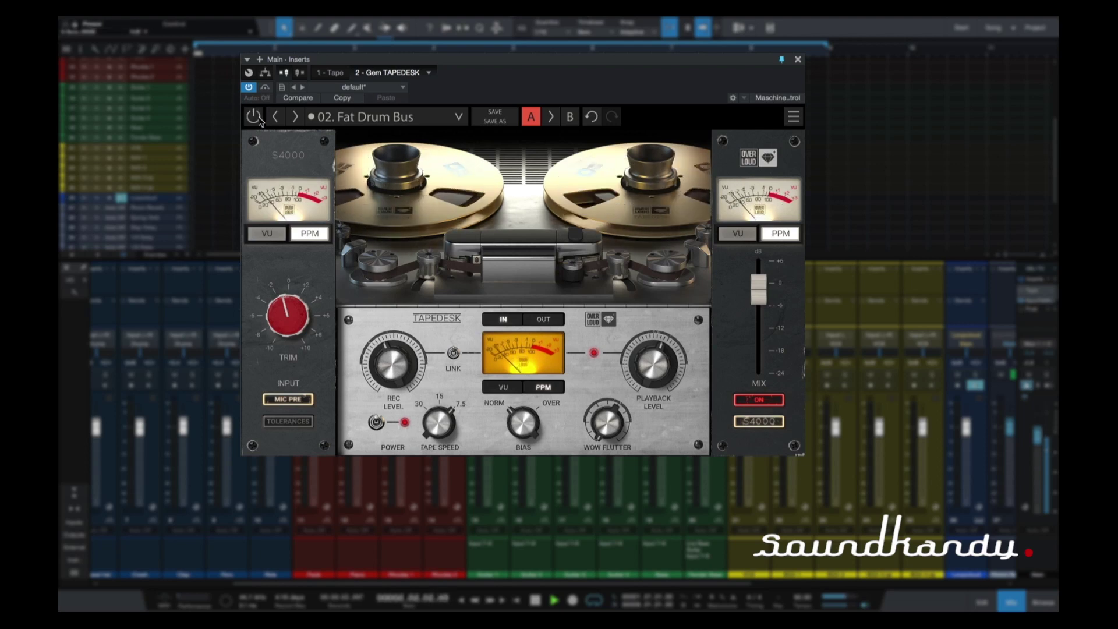
pyautogui.click(254, 116)
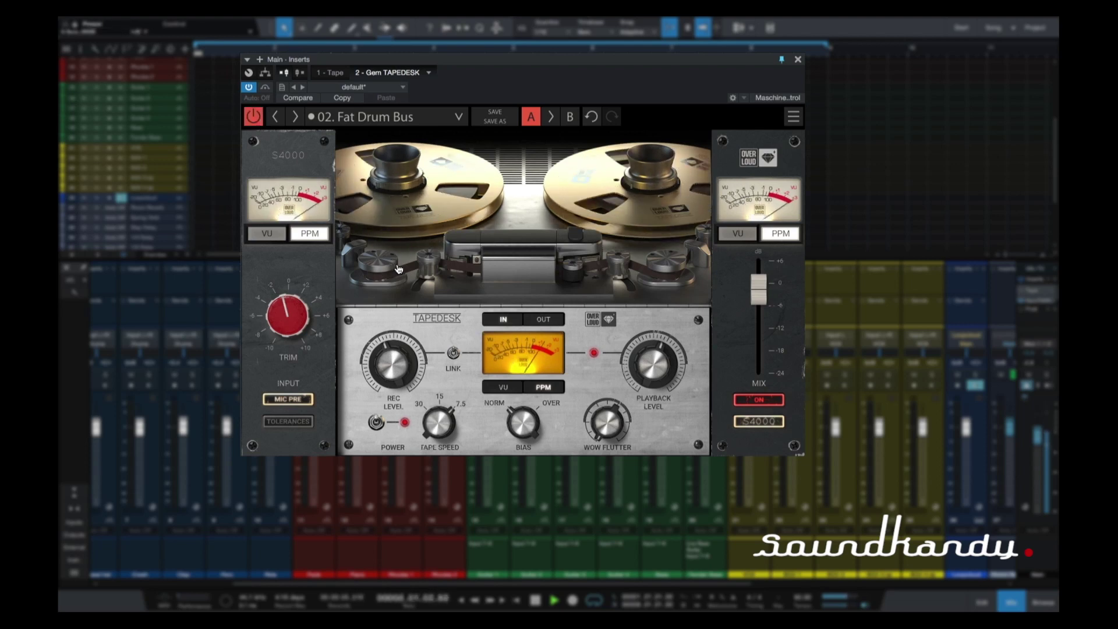
pyautogui.press('space')
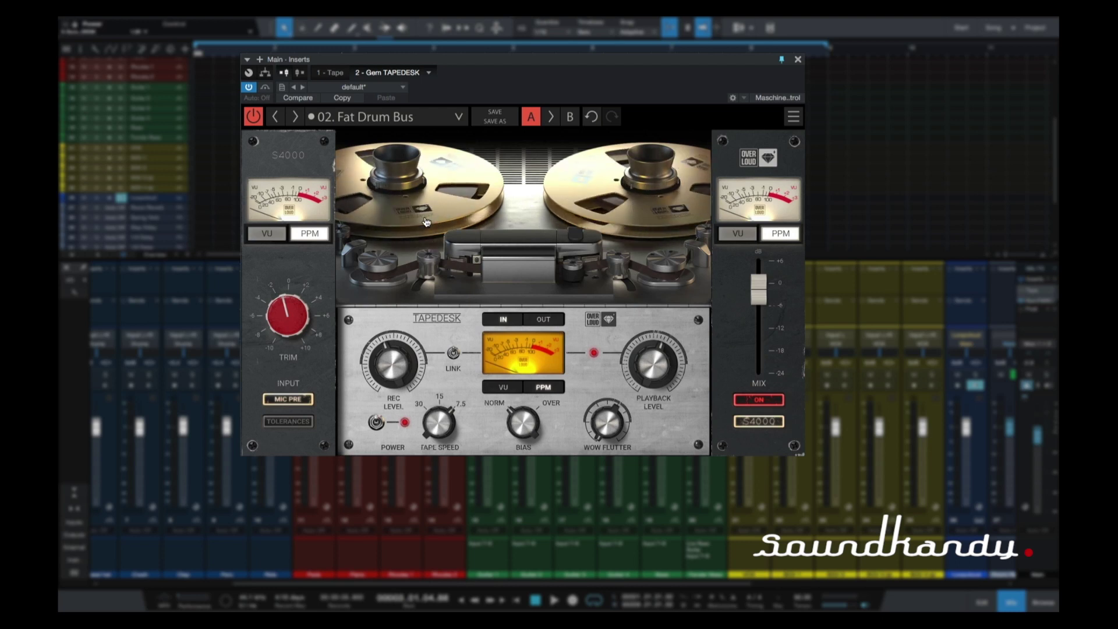
# Resume playback, raise the input trim to about +1 and lower the mix fader to about -3
pyautogui.press('space')
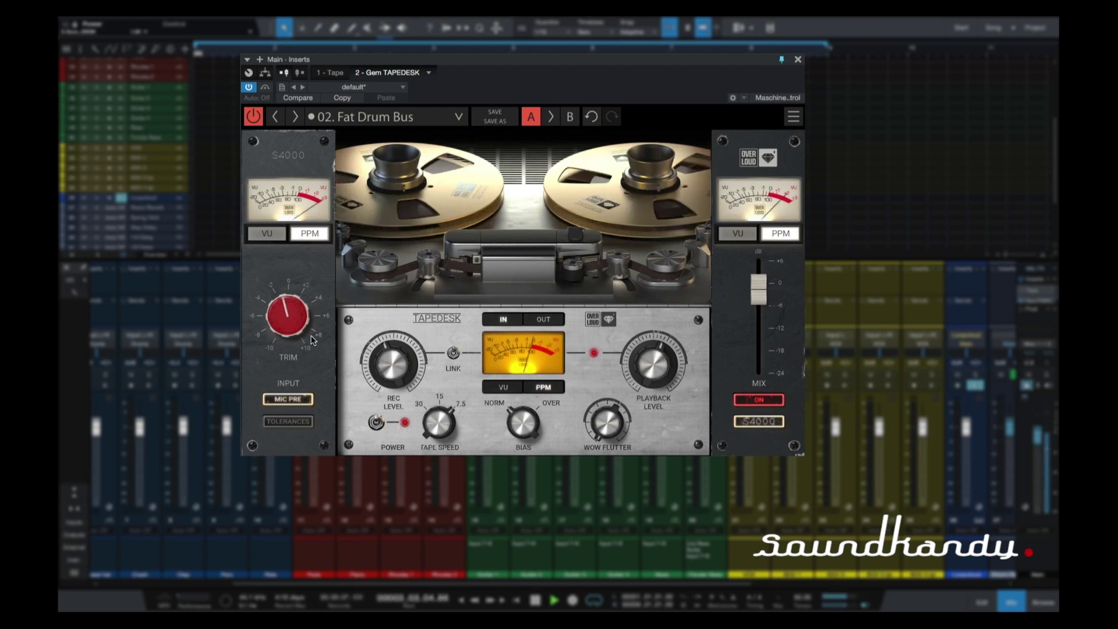
pyautogui.moveTo(287, 315); pyautogui.dragTo(288, 299)
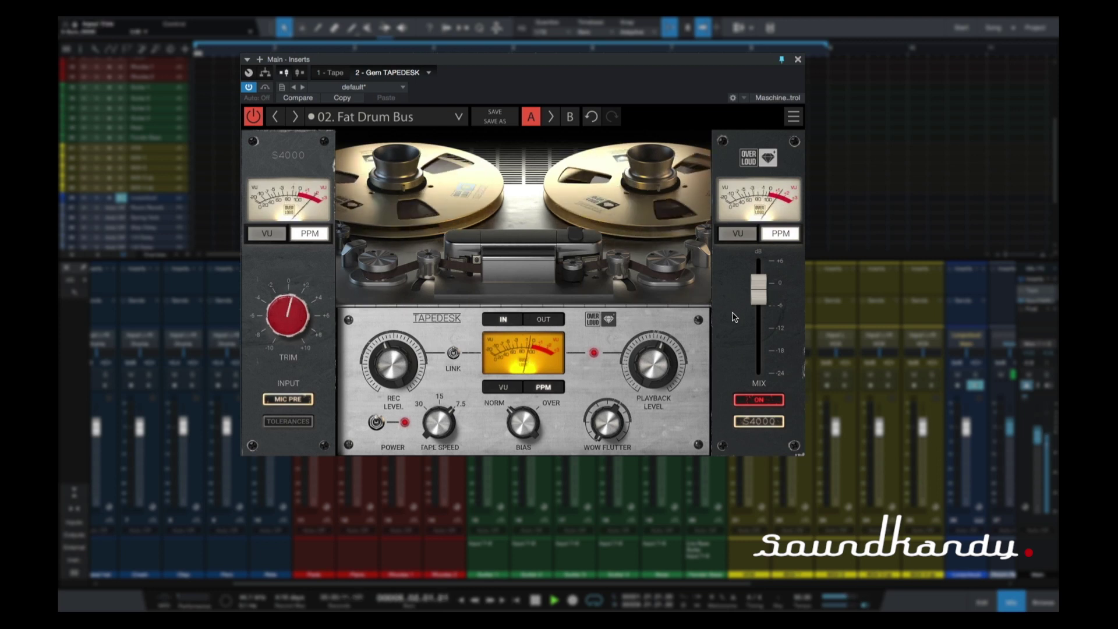
pyautogui.moveTo(758, 288); pyautogui.dragTo(758, 293)
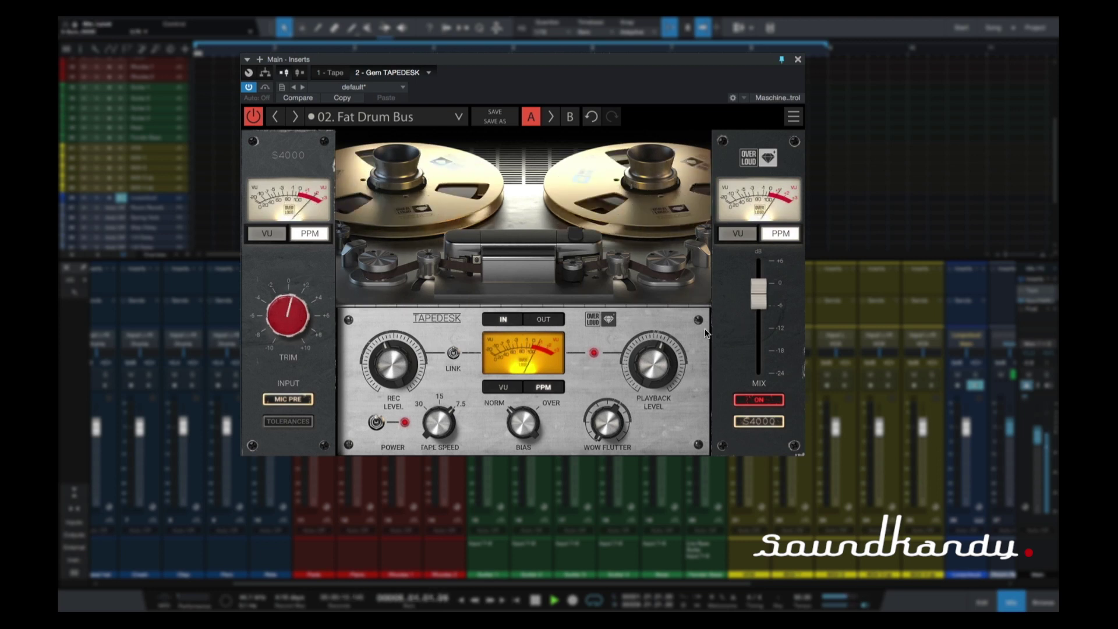
# Load the preset "03. Kick Blow" and lower its input trim to about -2
pyautogui.click(411, 115)
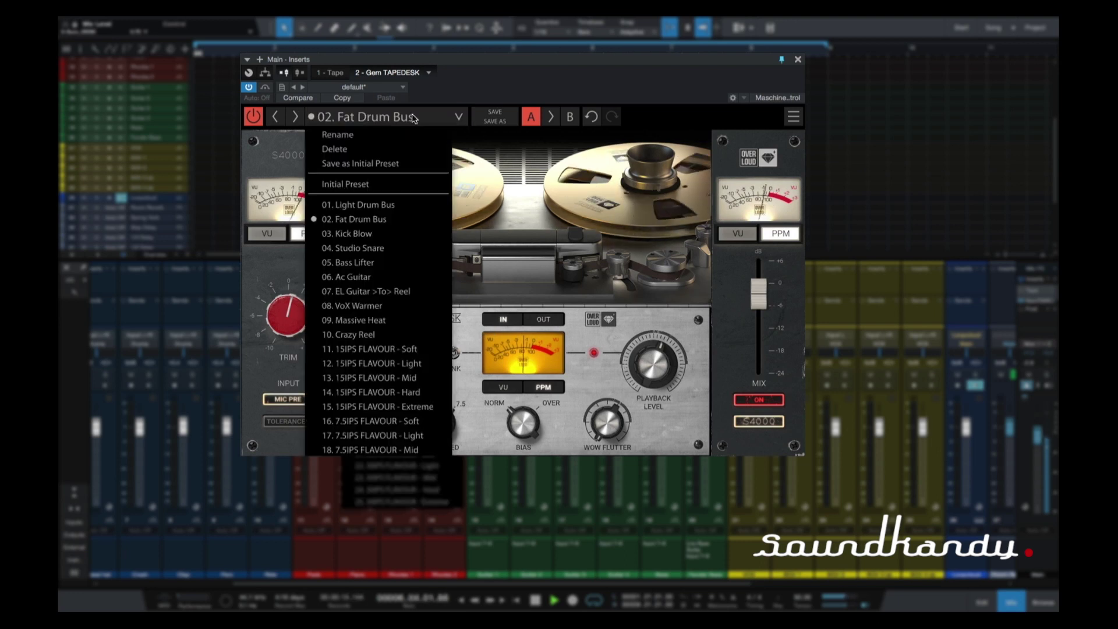
pyautogui.click(400, 234)
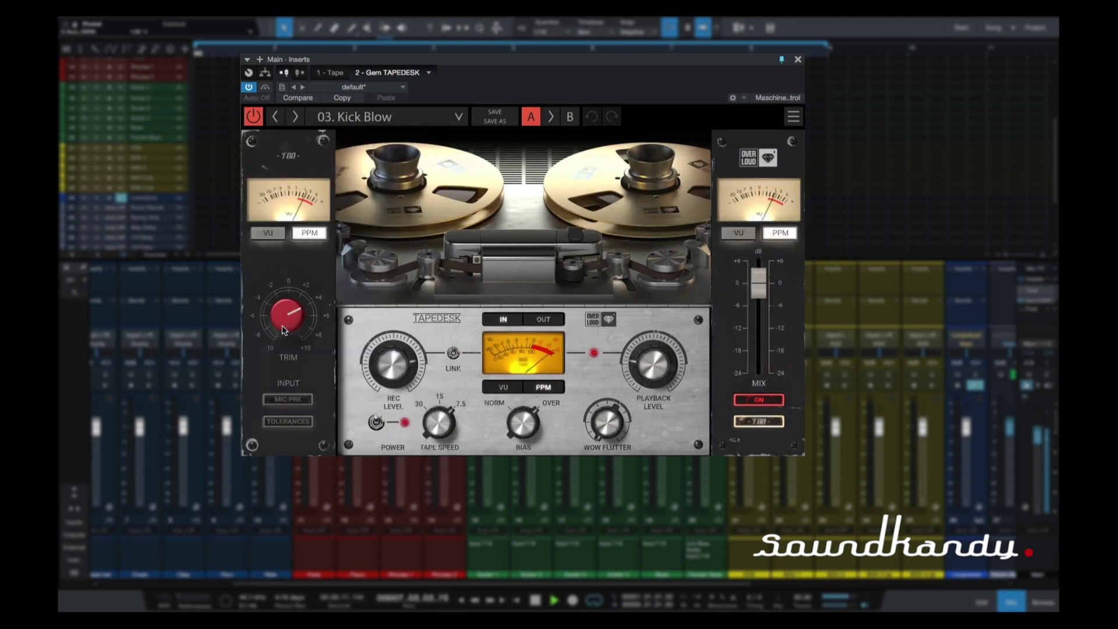
pyautogui.moveTo(288, 315); pyautogui.dragTo(288, 320)
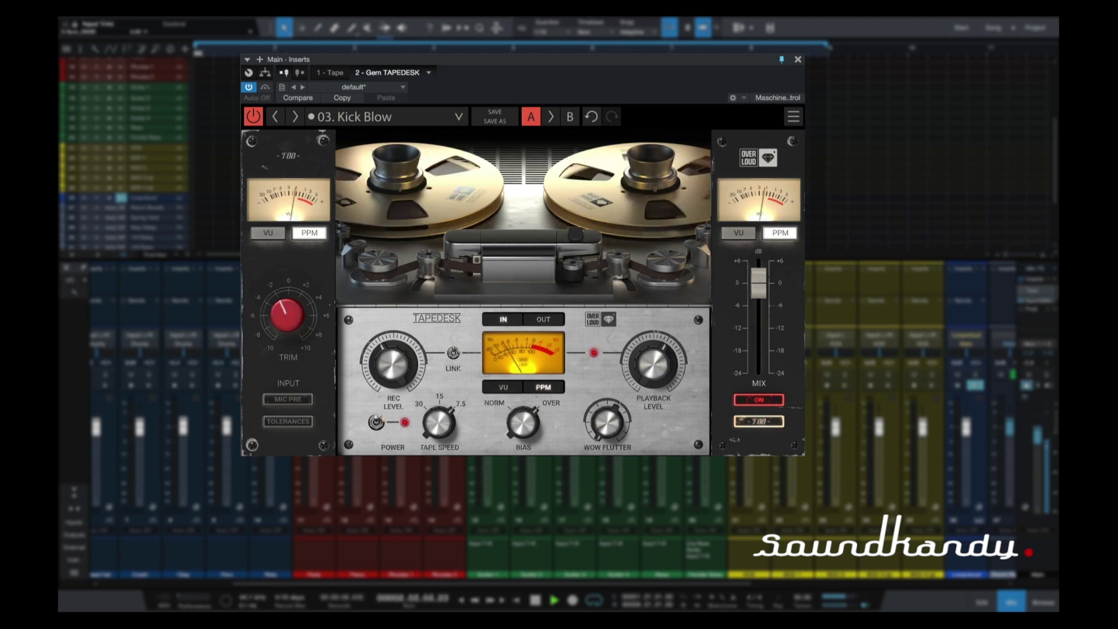
# Switch the console model to N80, lower the mix fader to about -3 and stop playback
pyautogui.click(758, 421)
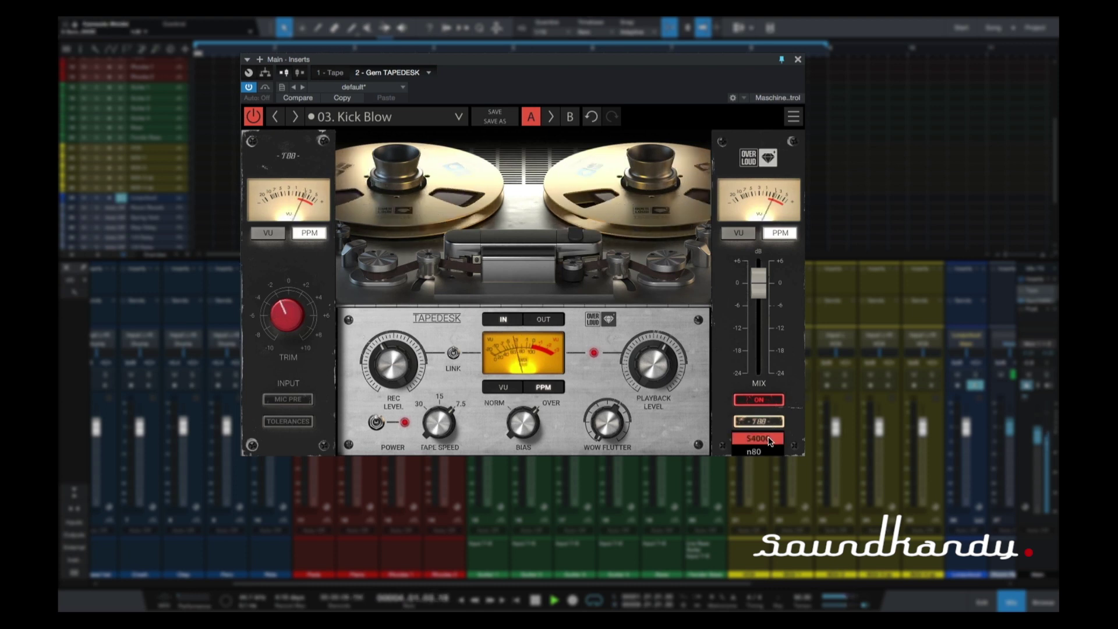
pyautogui.click(762, 444)
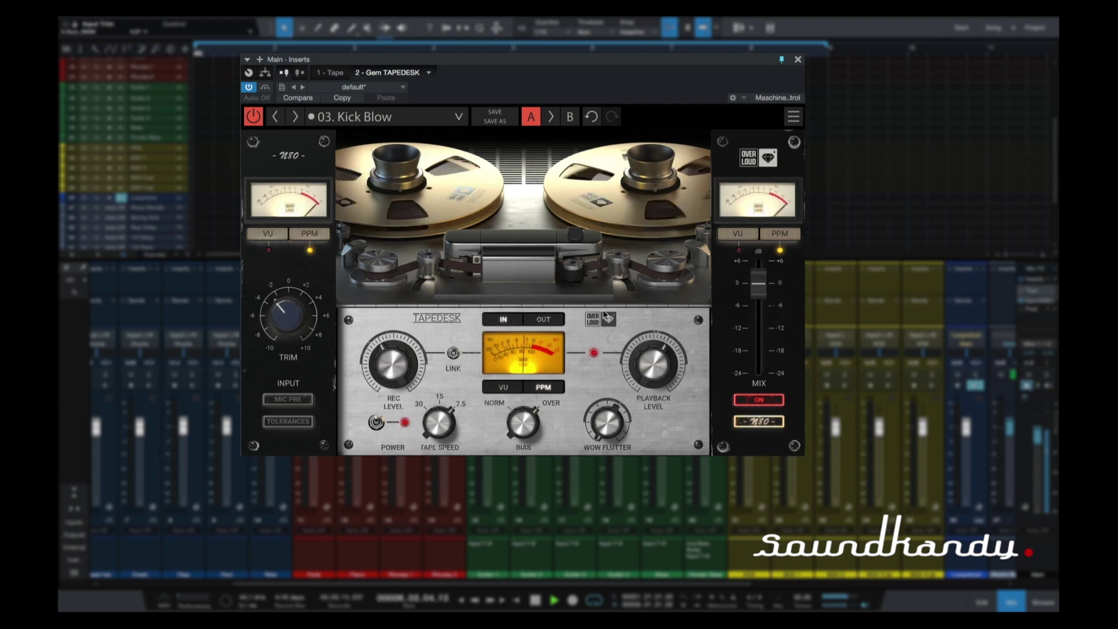
pyautogui.moveTo(759, 285); pyautogui.dragTo(758, 293)
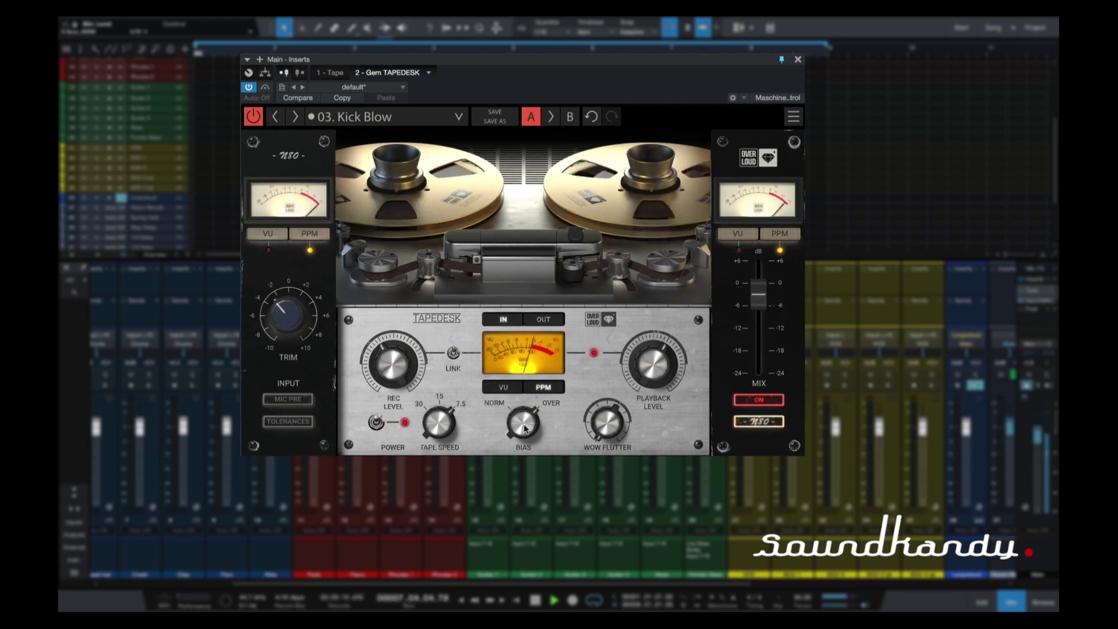
pyautogui.press('space')
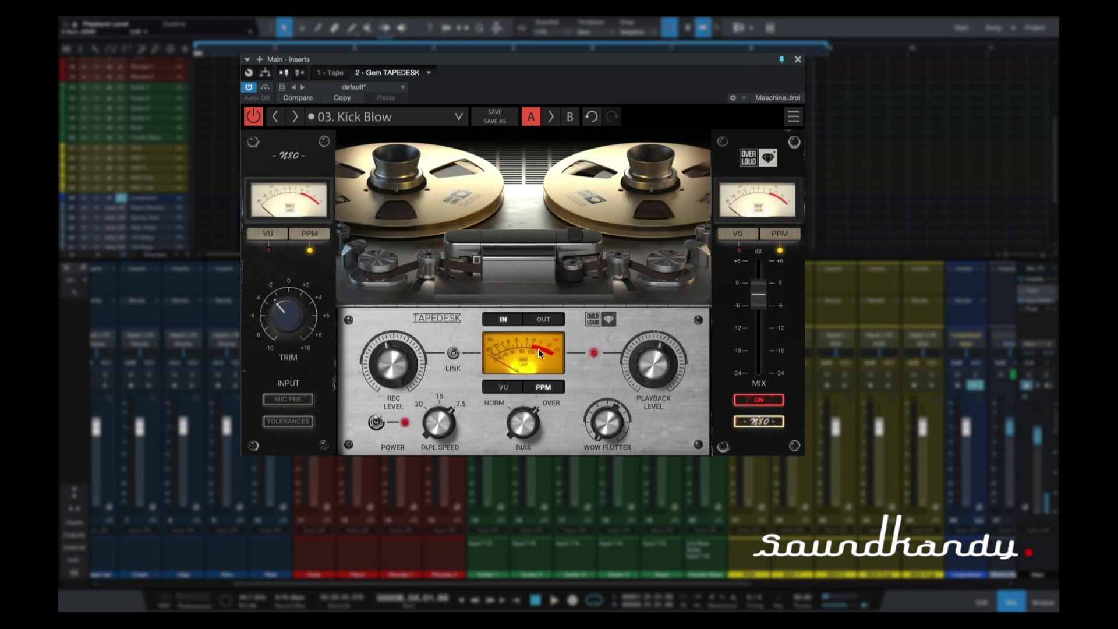
# Reselect the N80 console model and demonstrate the tape speed and wow flutter controls
pyautogui.click(758, 421)
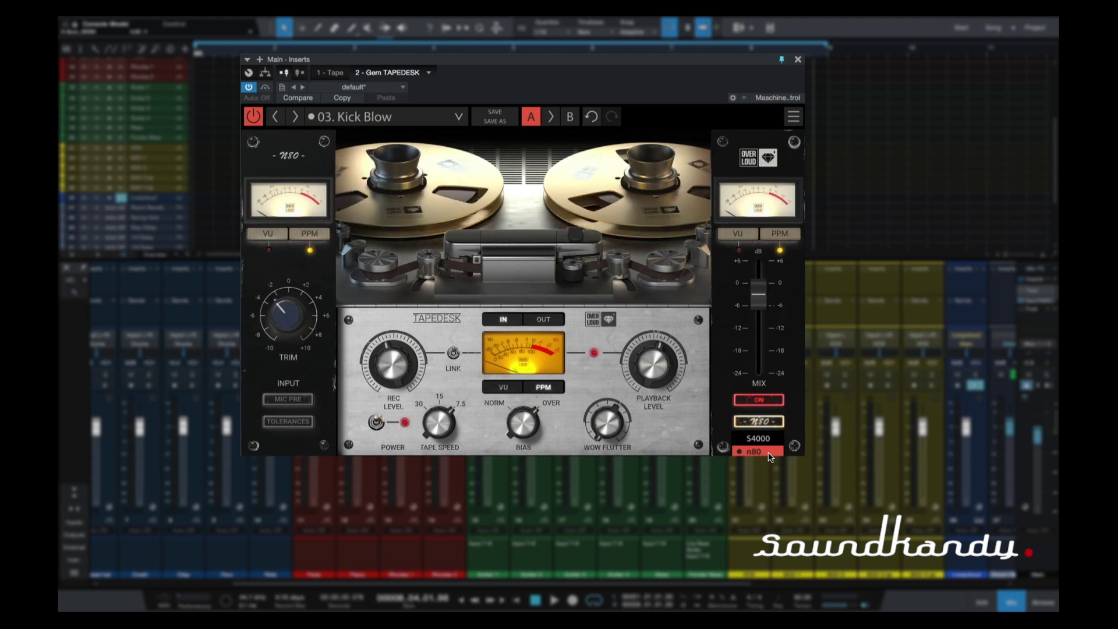
pyautogui.click(757, 452)
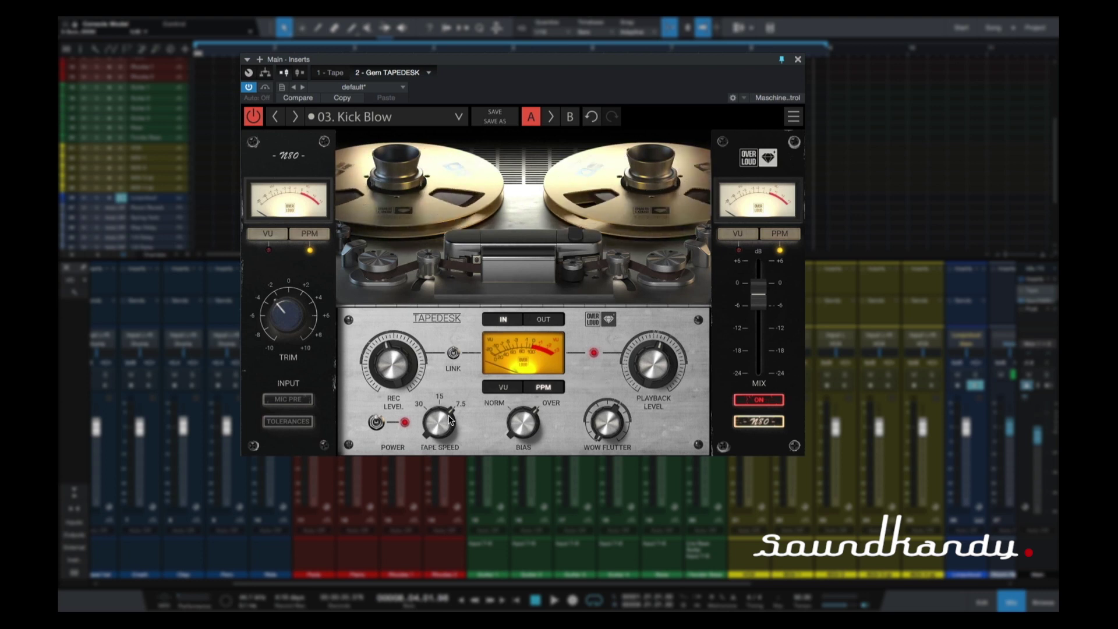
pyautogui.moveTo(449, 419); pyautogui.dragTo(446, 412)
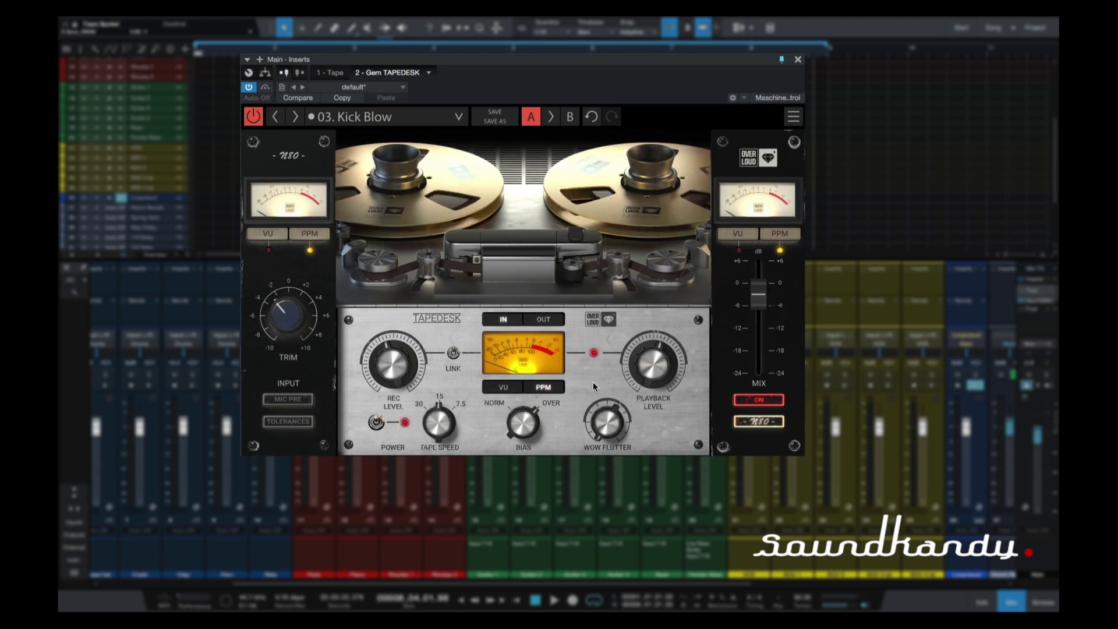
pyautogui.moveTo(608, 422)
pyautogui.mouseDown()
pyautogui.moveTo(609, 451)
pyautogui.moveTo(608, 427)
pyautogui.mouseUp()
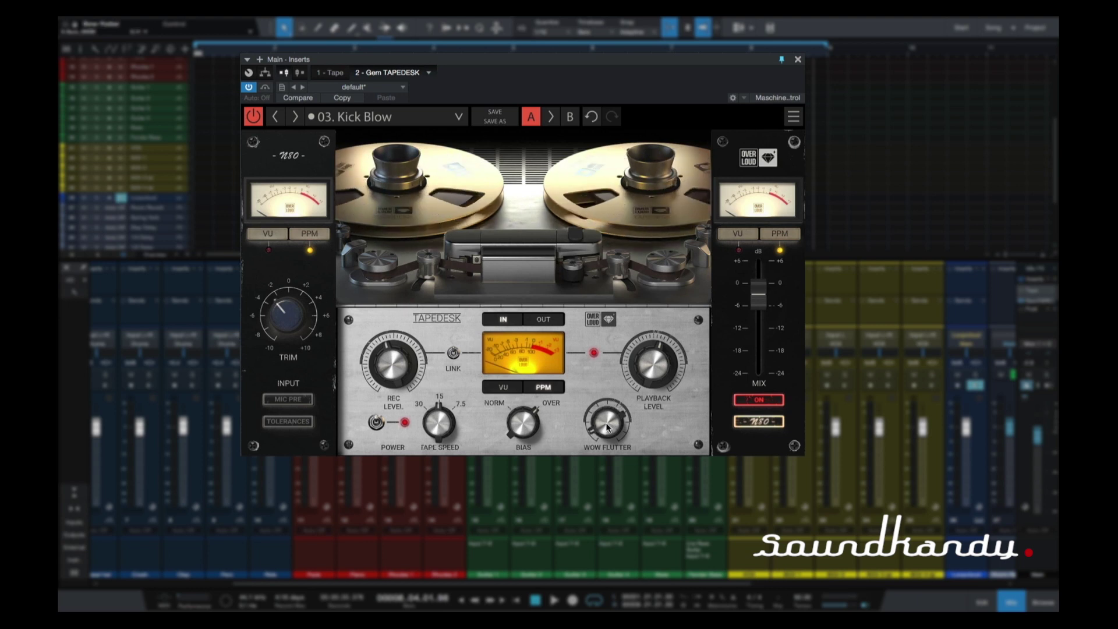